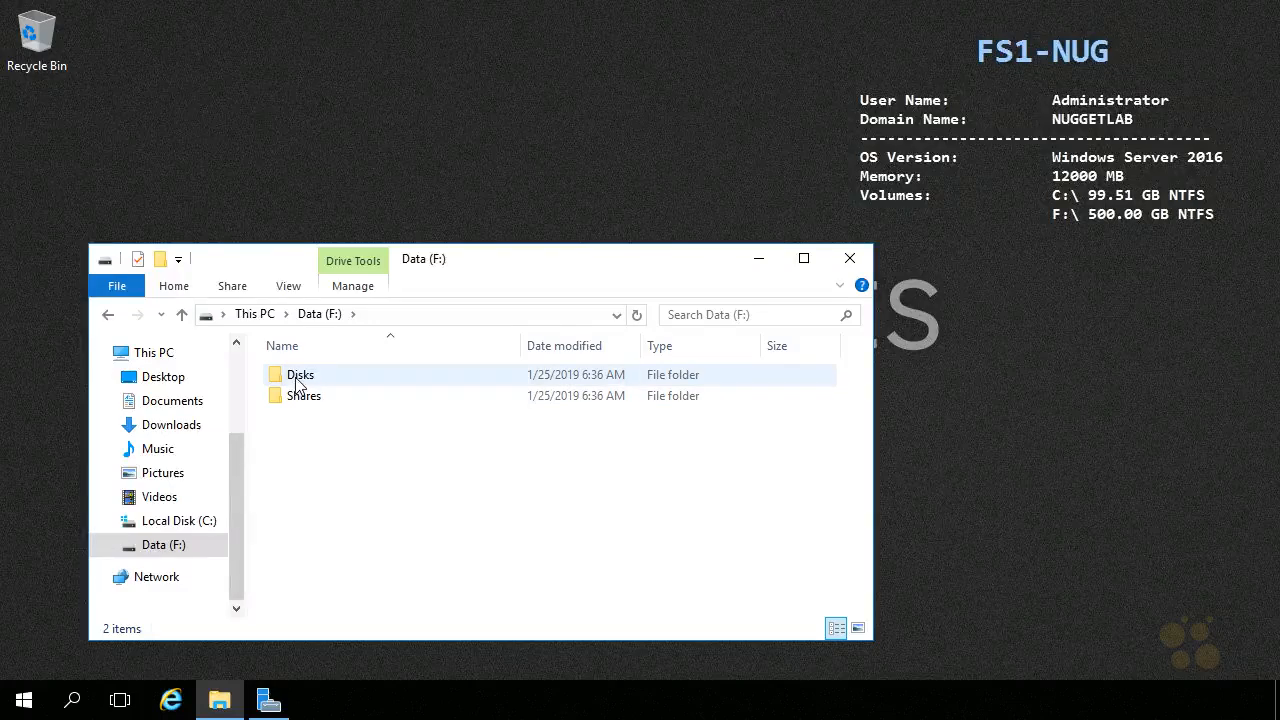
# Open the Disks folder on the Data (F:) drive, and switch to Server Manager's File and Storage Services page.
pyautogui.doubleClick(297, 381)
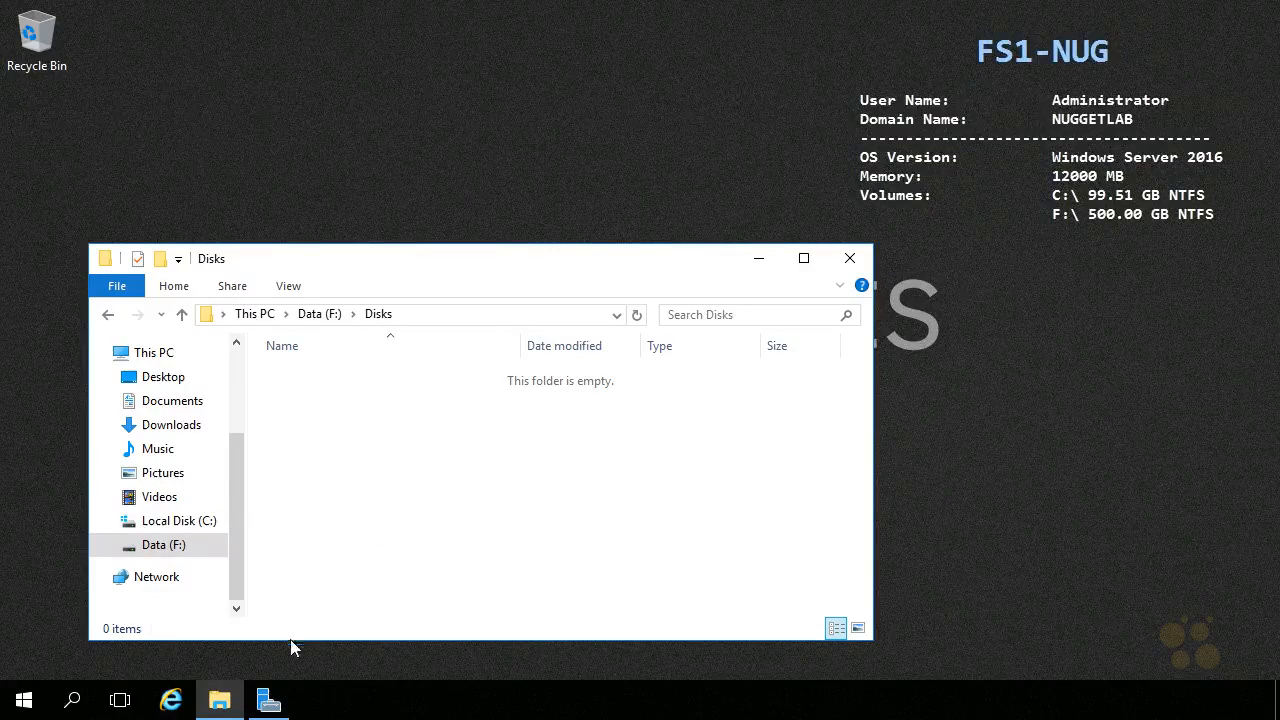
pyautogui.click(268, 700)
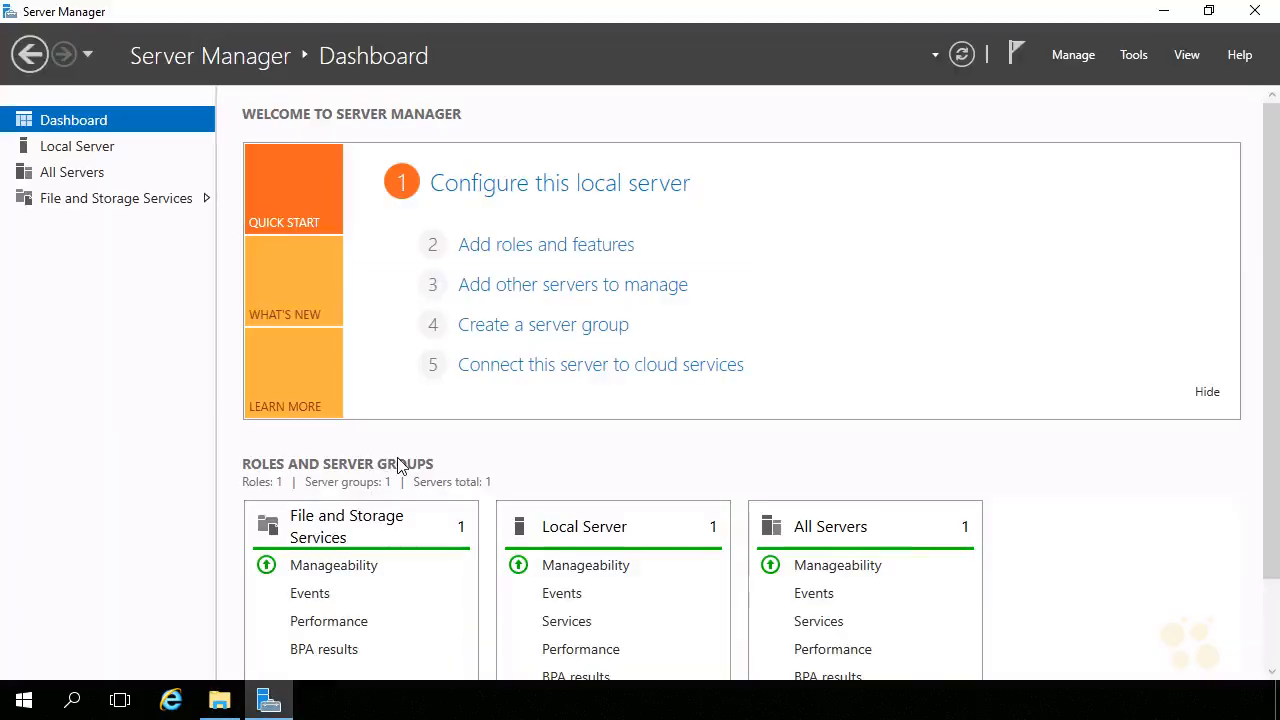
pyautogui.click(85, 200)
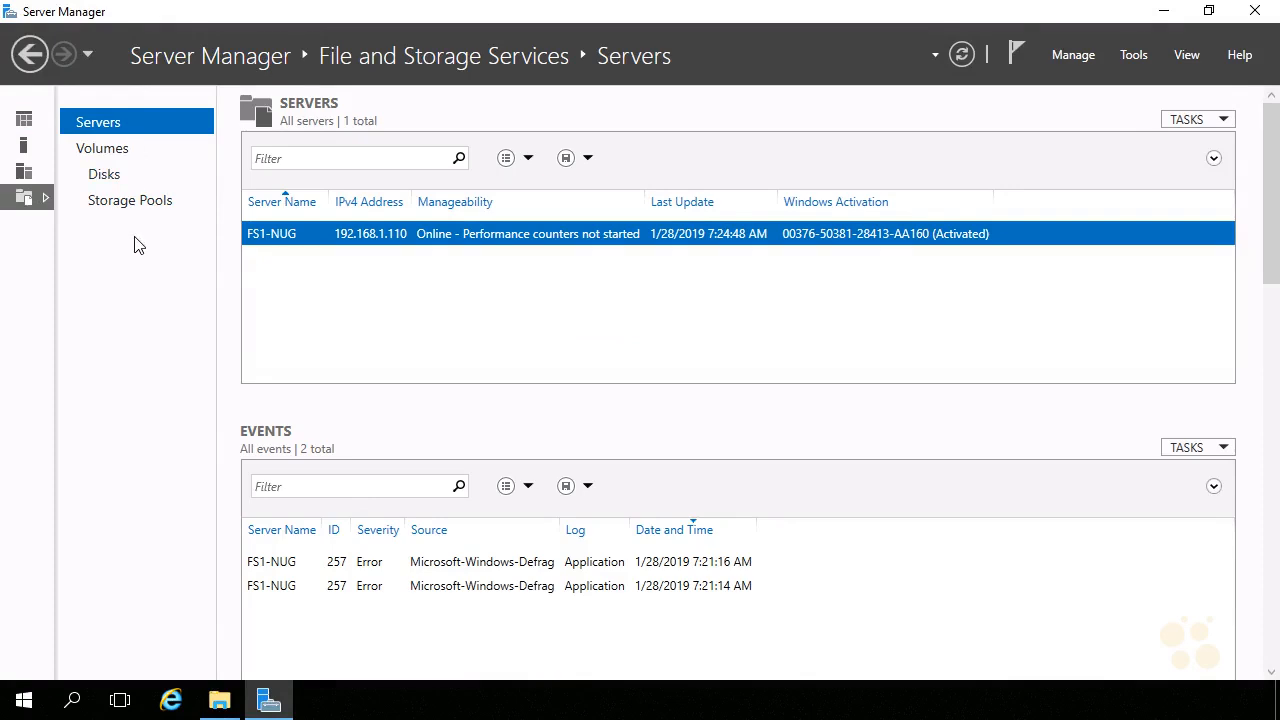
# Start adding roles and features to FS1-NUG as a role-based installation, proceeding to the server role selection.
pyautogui.click(1071, 56)
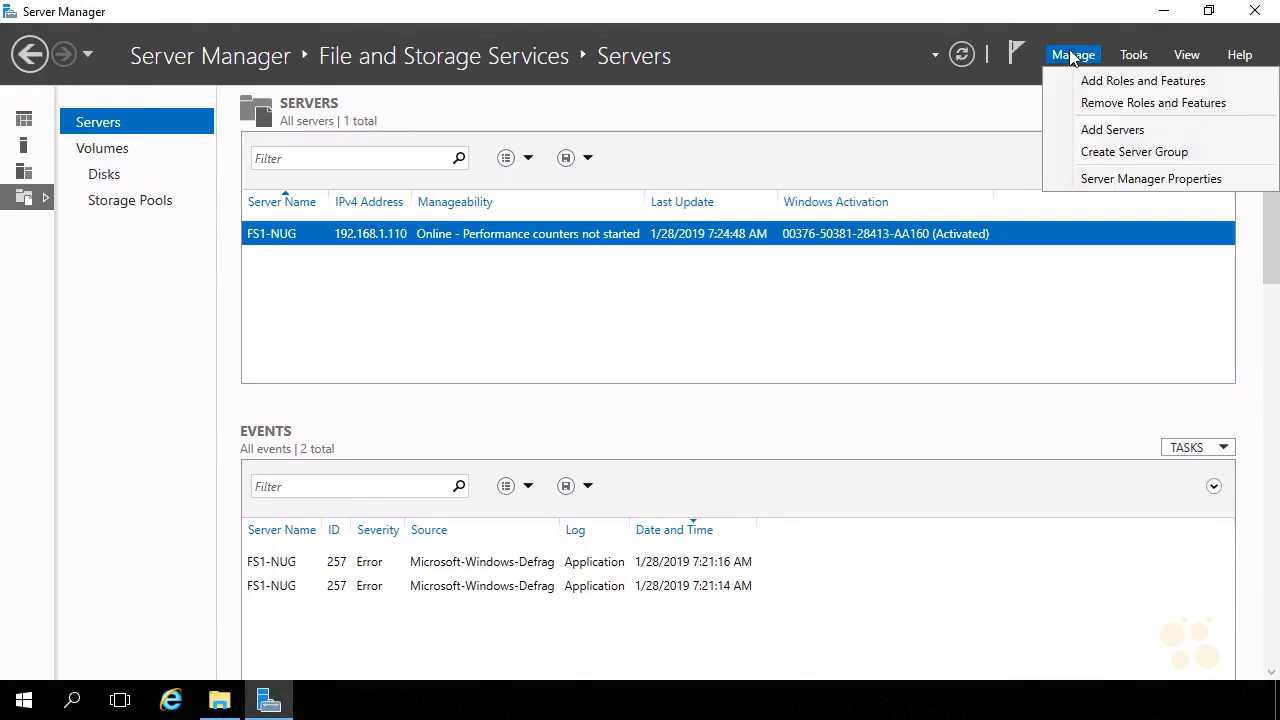
pyautogui.click(1092, 83)
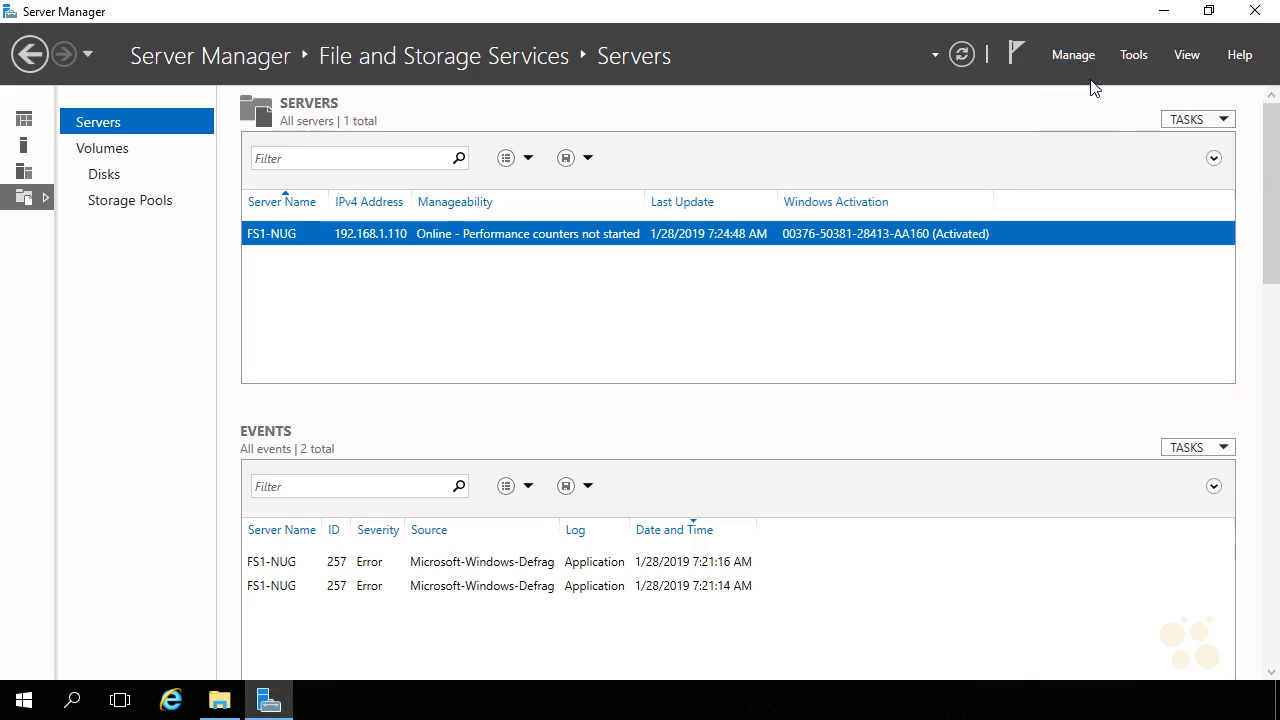
pyautogui.click(650, 642)
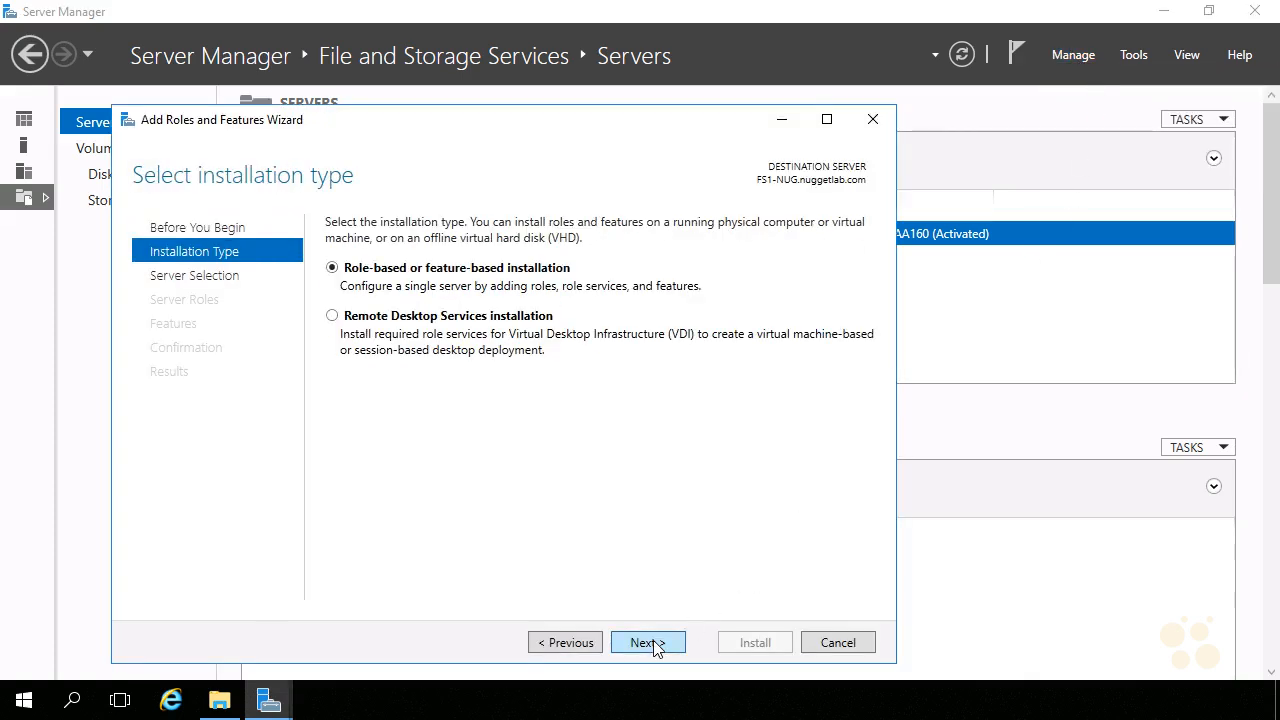
pyautogui.click(650, 642)
pyautogui.click(650, 642)
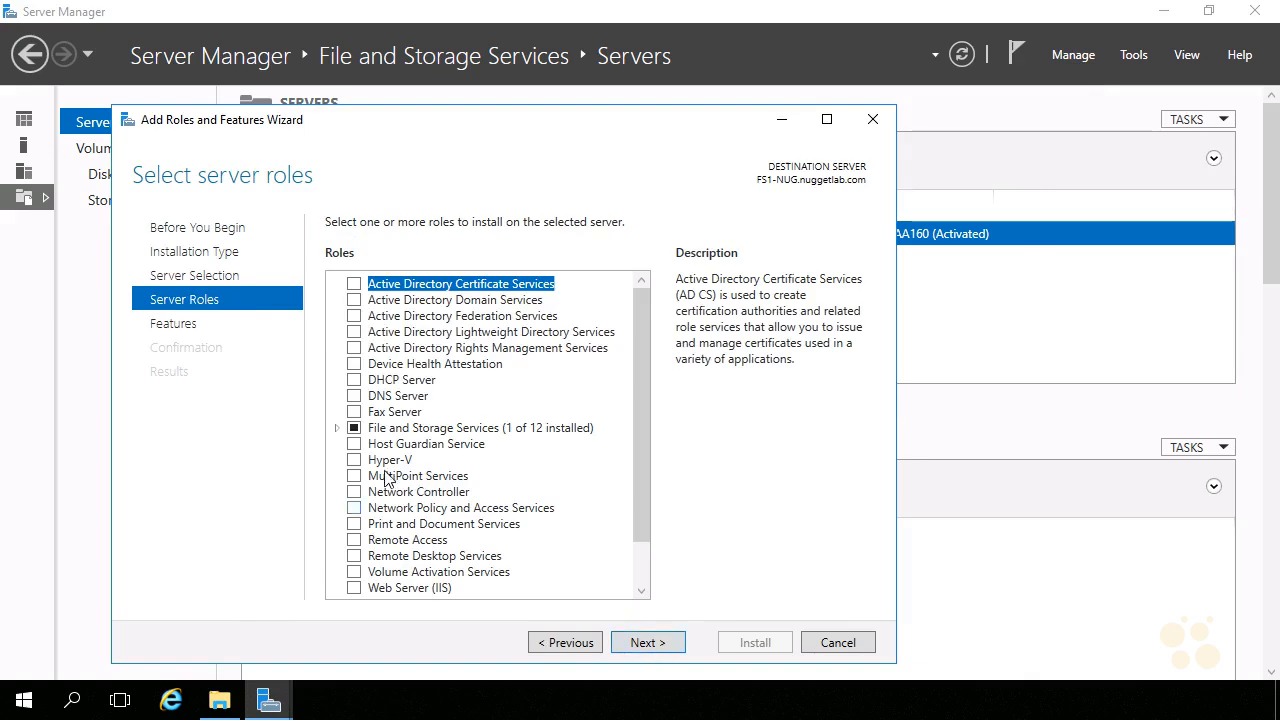
# Select the iSCSI Target Server role under File and iSCSI Services, accepting its required features.
pyautogui.click(337, 428)
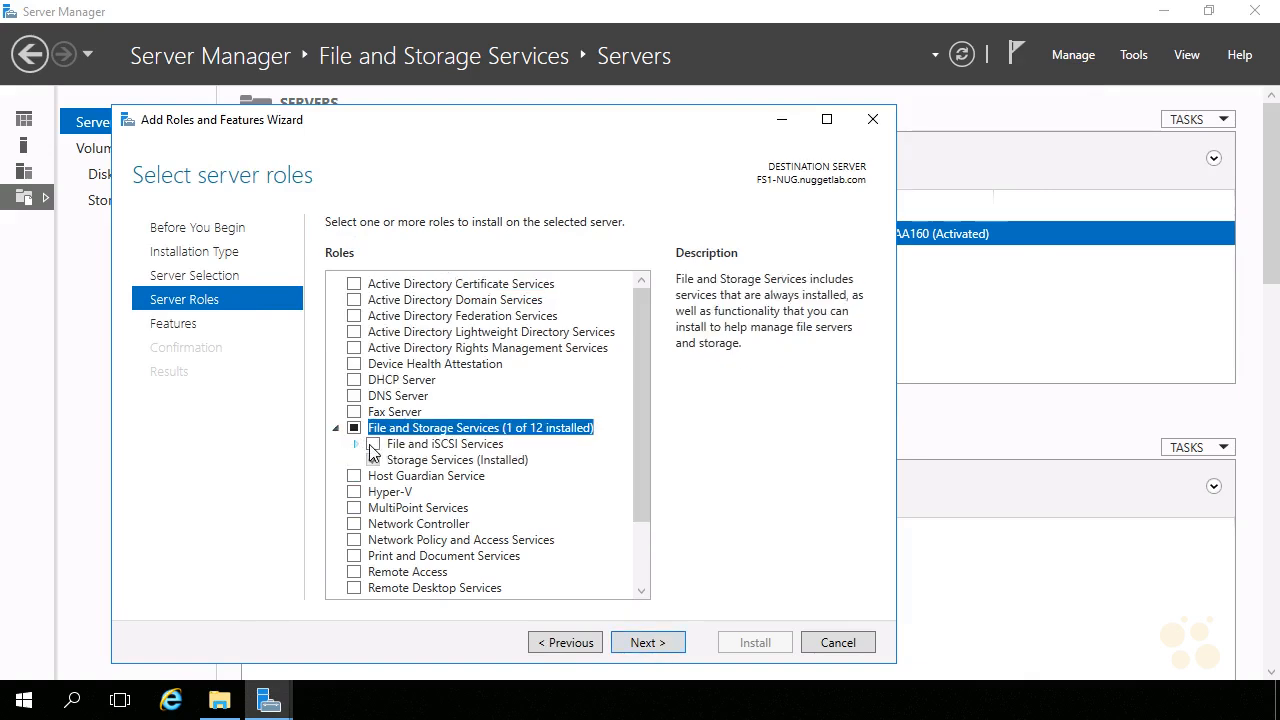
pyautogui.click(355, 444)
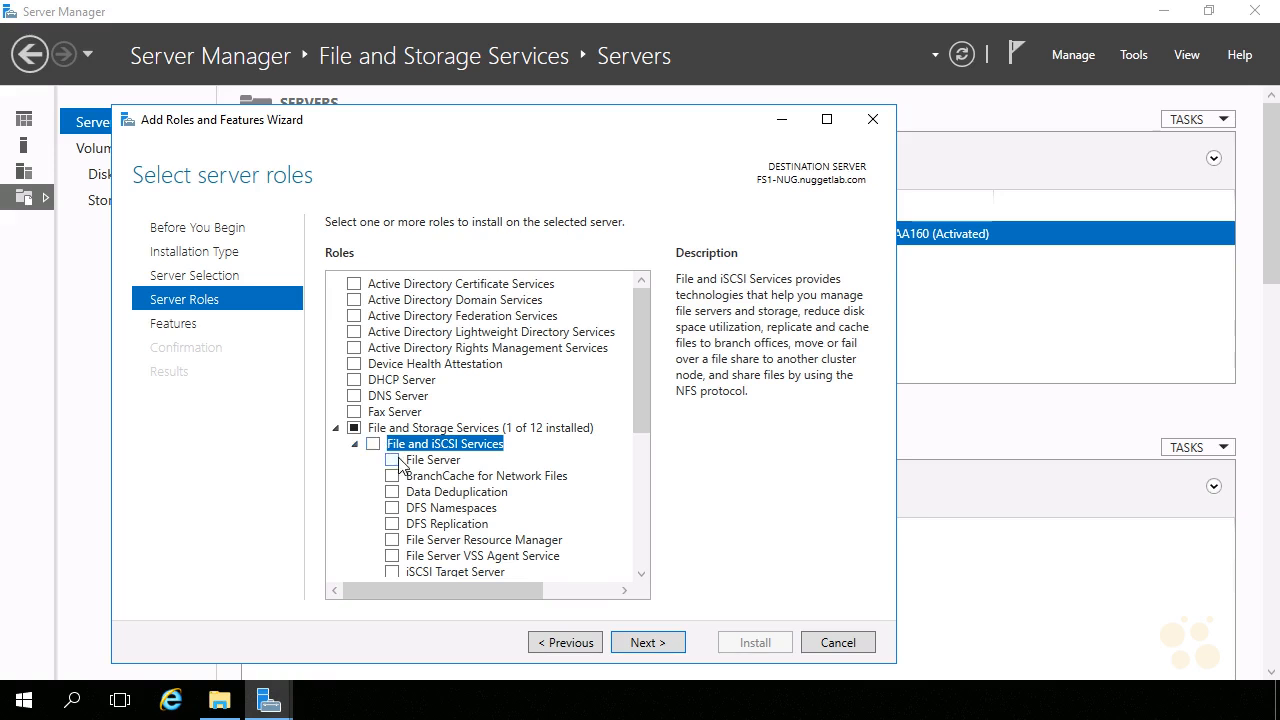
pyautogui.scroll(-1, 400, 466)
pyautogui.click(391, 527)
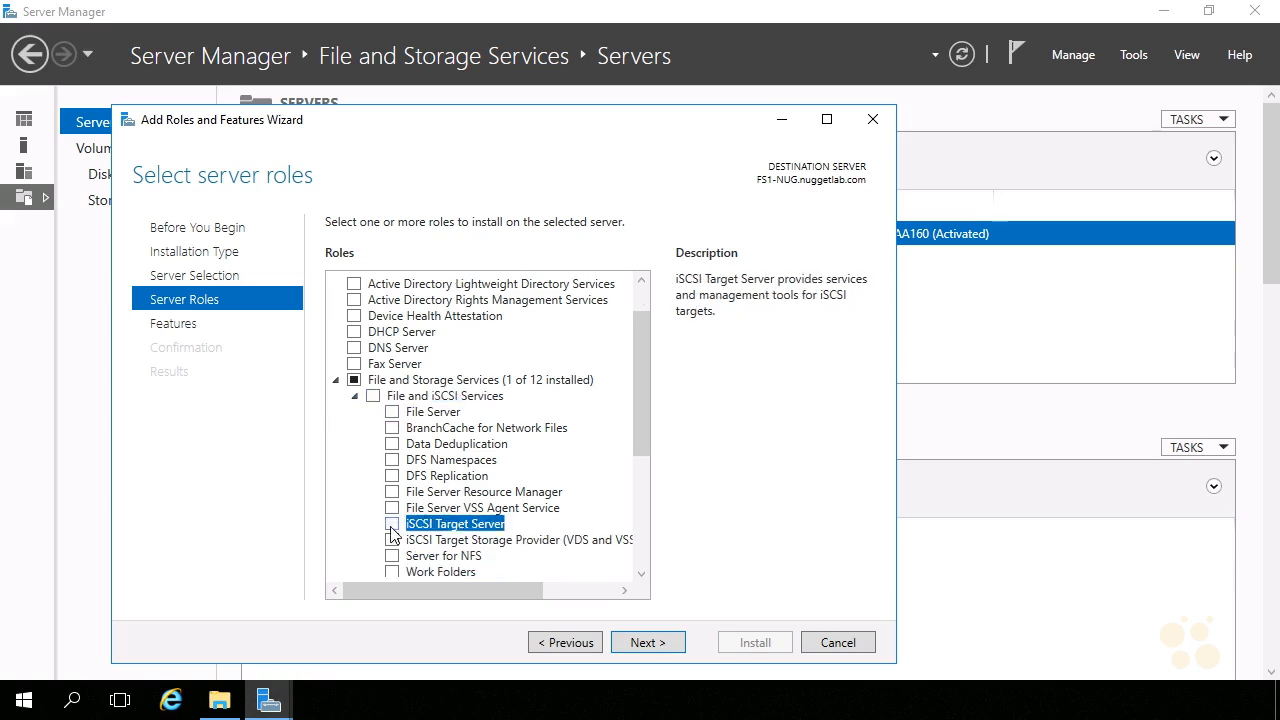
pyautogui.click(580, 552)
# Install the selected role services without adding further features, and close the wizard when the installation is done.
pyautogui.click(648, 643)
pyautogui.click(650, 643)
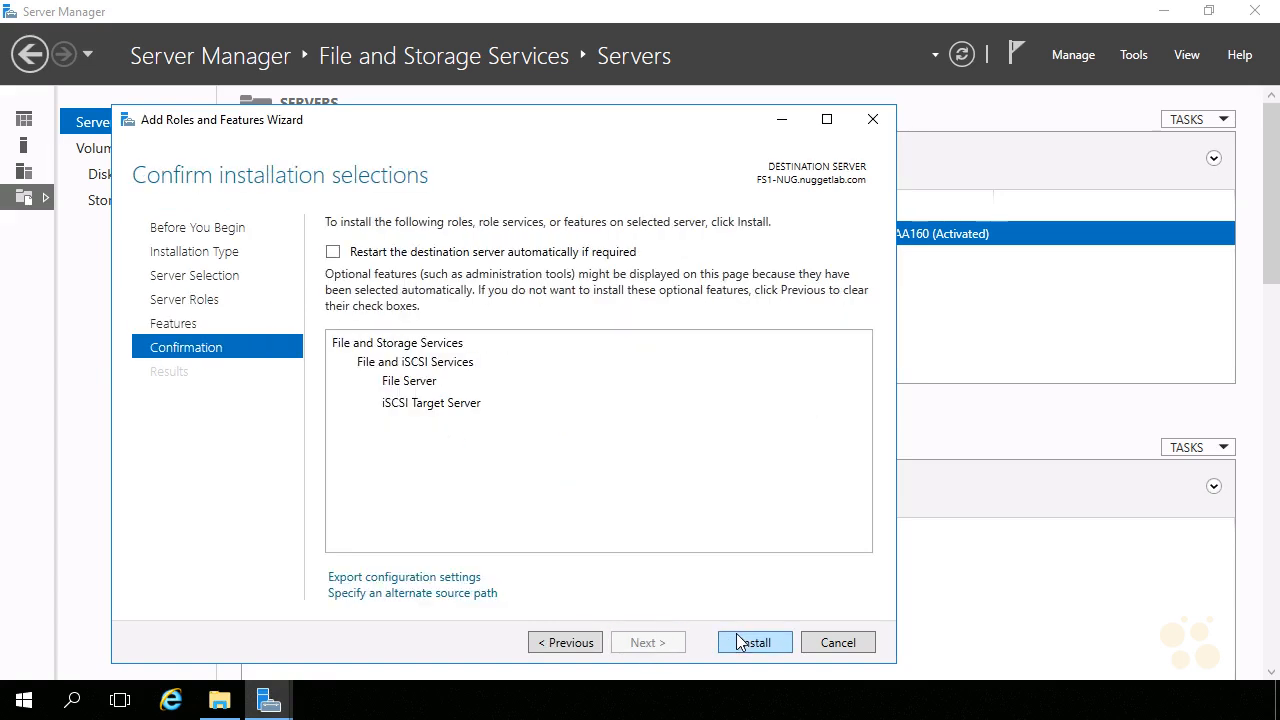
pyautogui.click(740, 642)
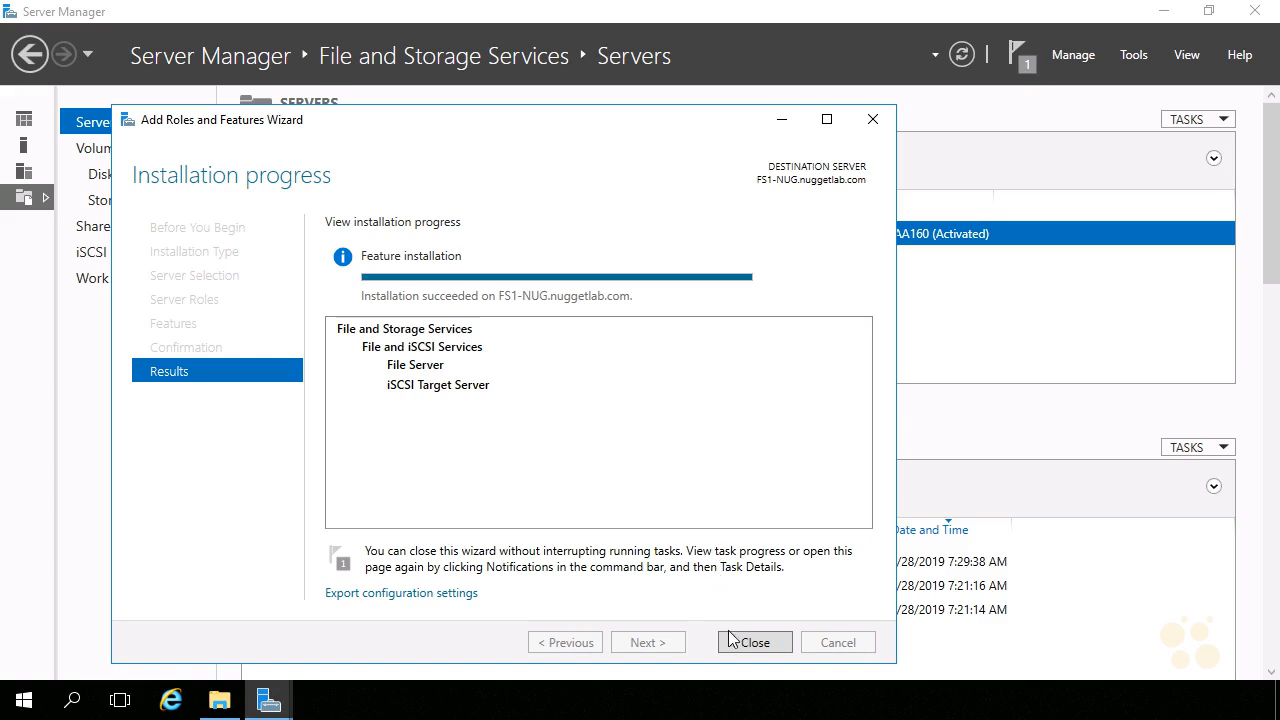
pyautogui.click(730, 638)
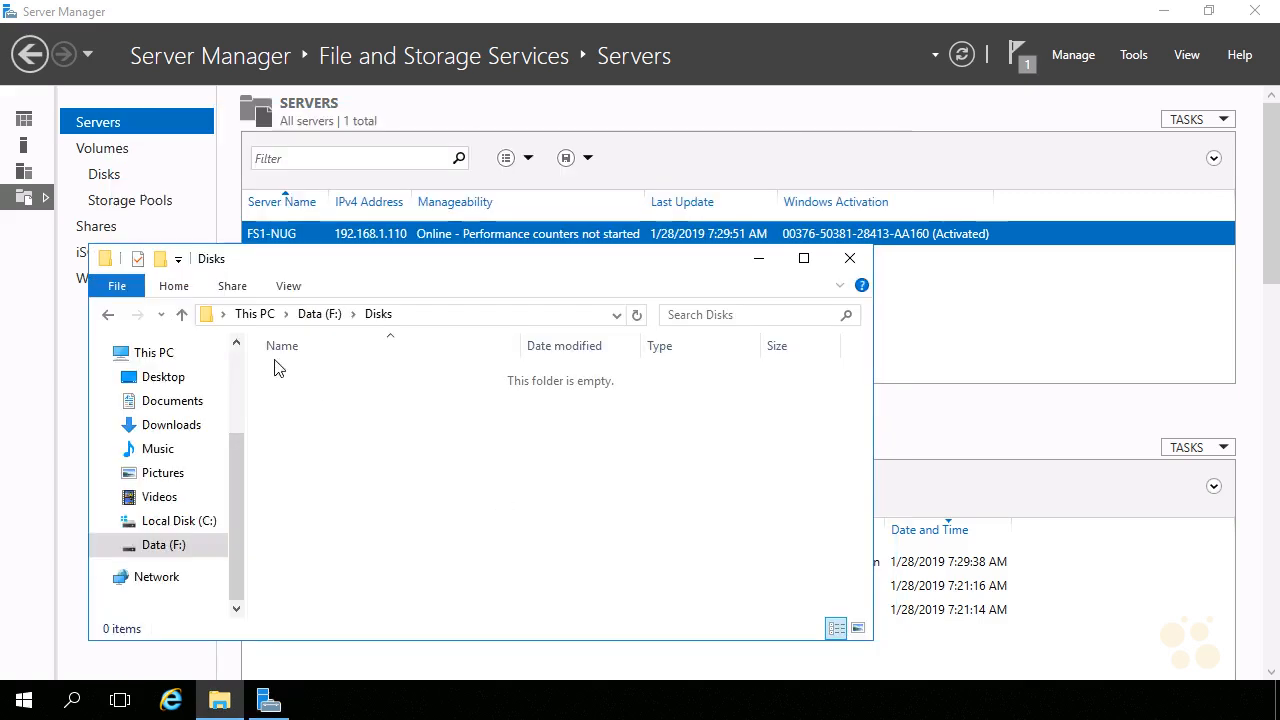
# Minimize the Disks folder window and start a new iSCSI virtual disk from the iSCSI page.
pyautogui.click(770, 259)
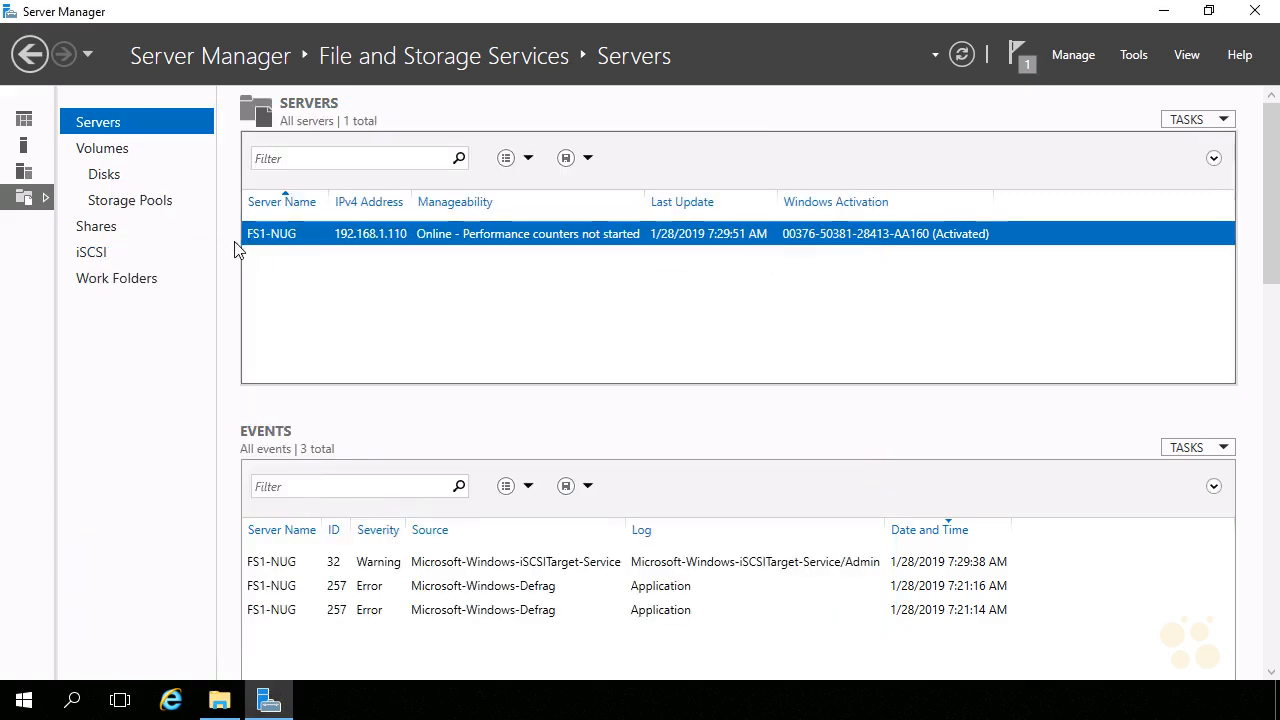
pyautogui.click(92, 253)
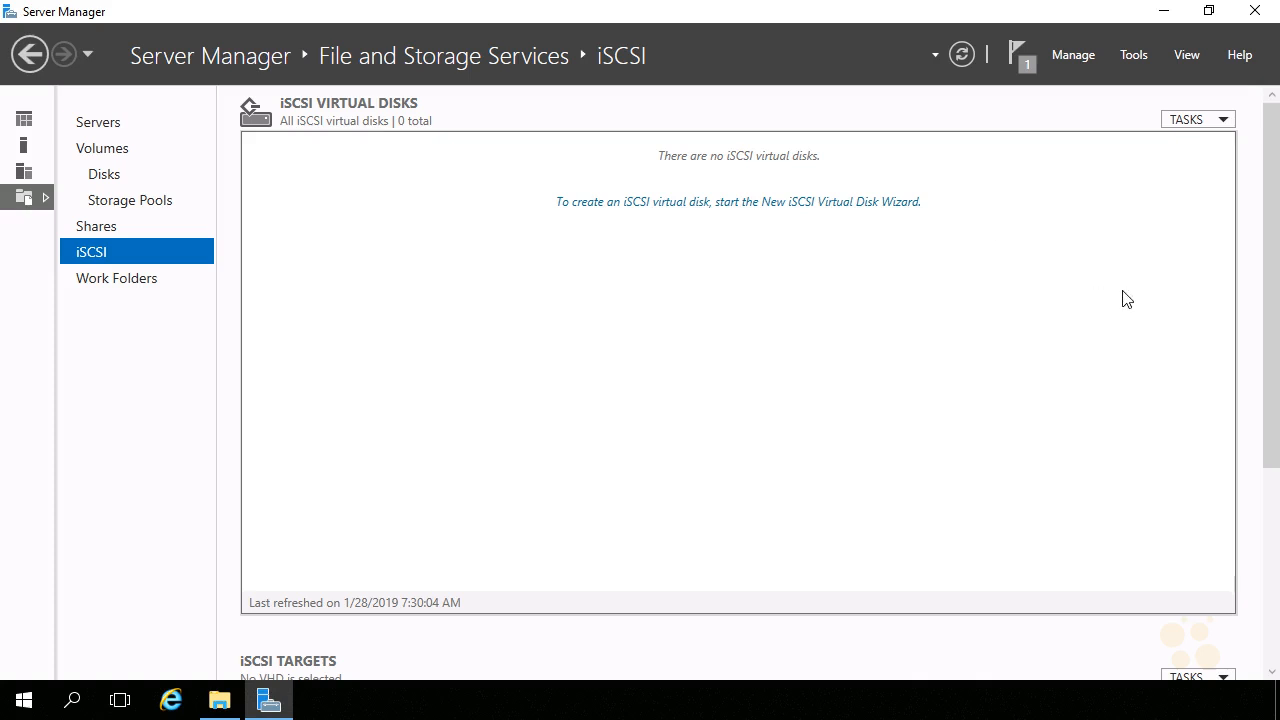
pyautogui.moveTo(1272, 268); pyautogui.dragTo(1274, 406)
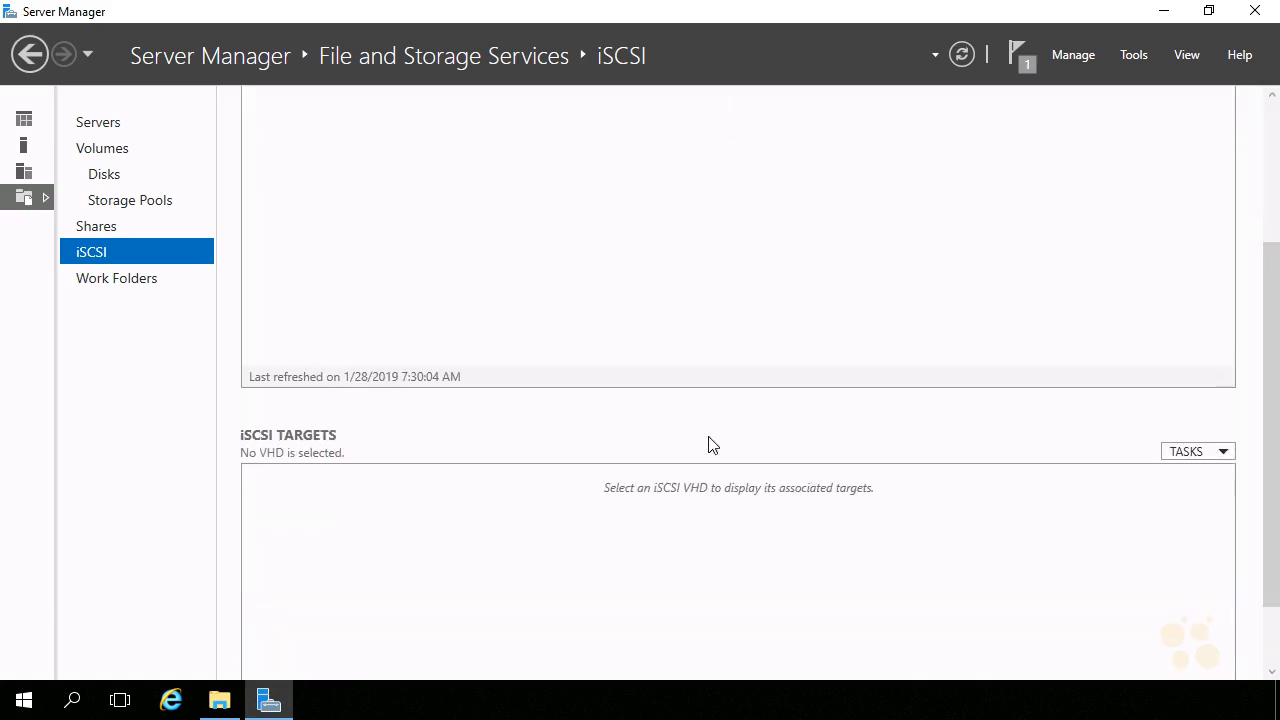
pyautogui.moveTo(1268, 486); pyautogui.dragTo(1229, 209)
pyautogui.click(1212, 122)
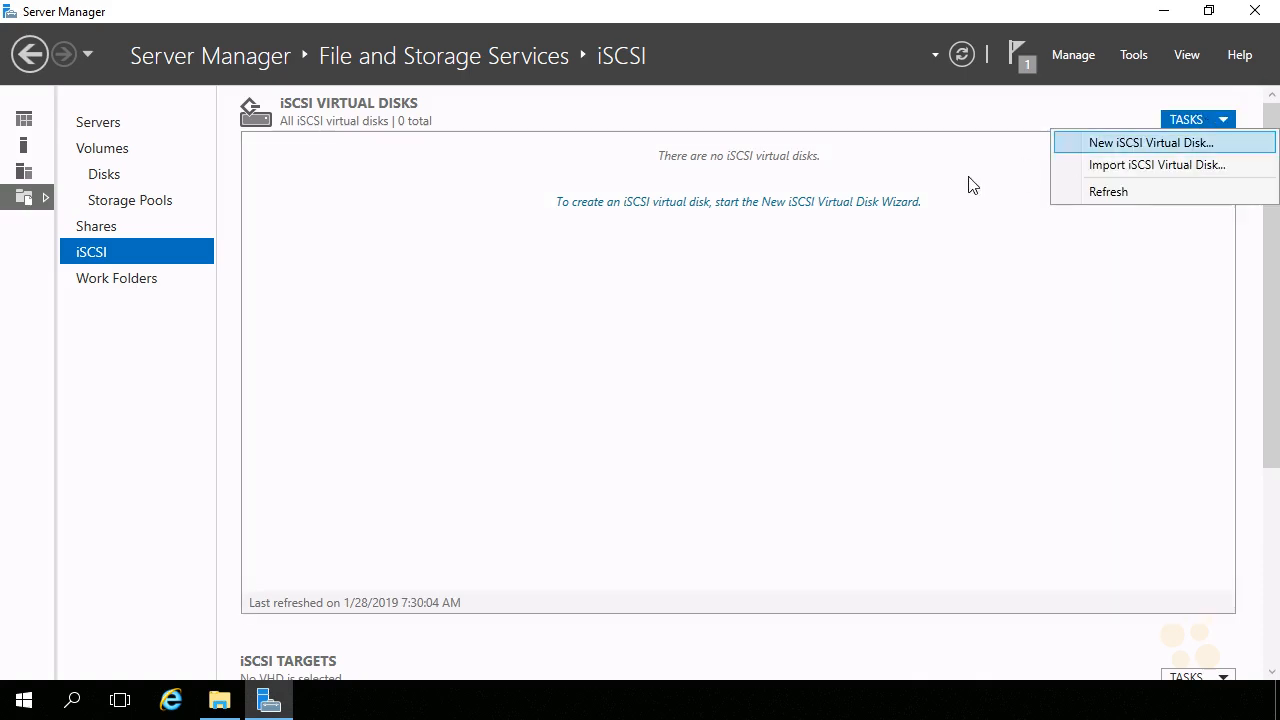
pyautogui.click(1188, 150)
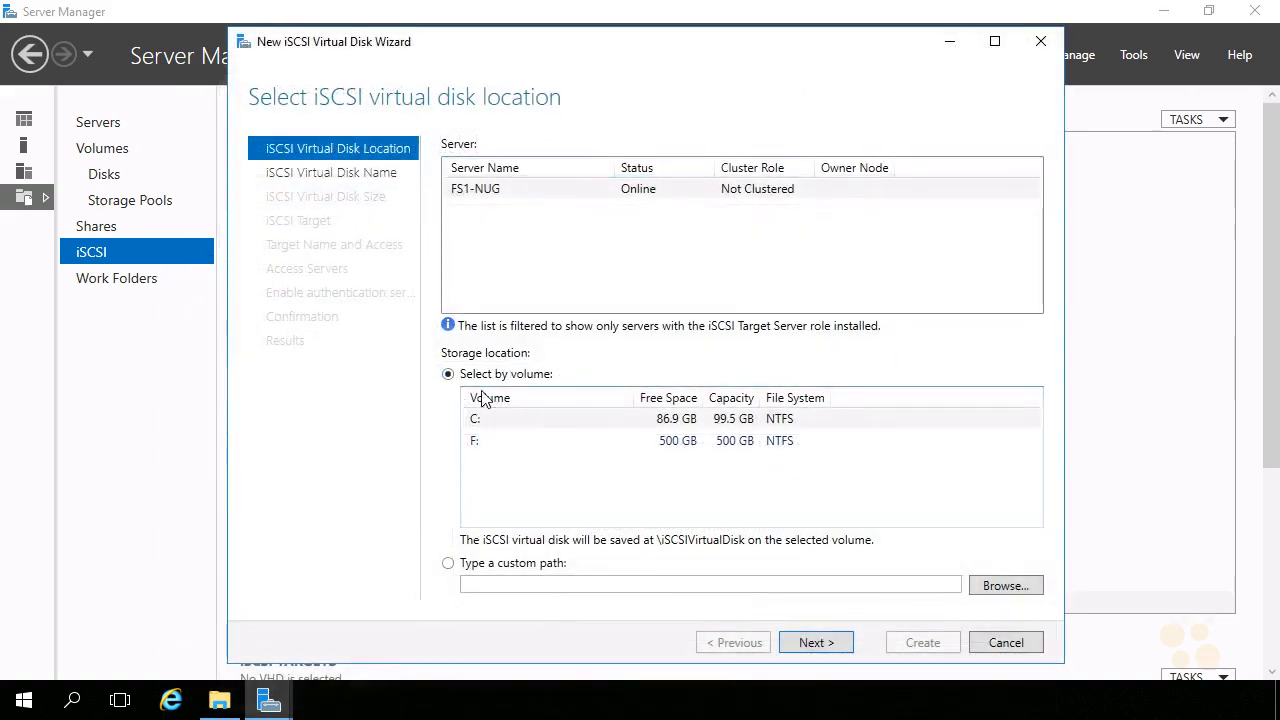
# Set the virtual disk's storage location to the custom path F:\disks and continue to the disk name.
pyautogui.click(476, 563)
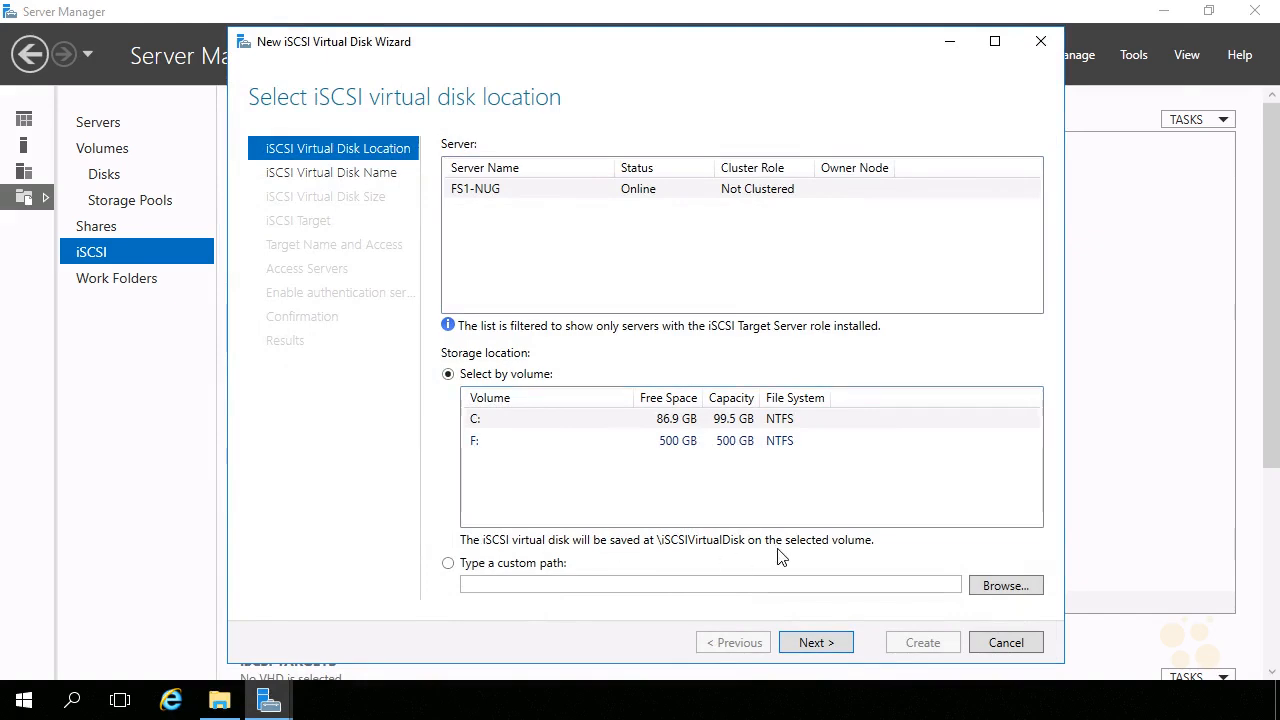
pyautogui.click(1034, 586)
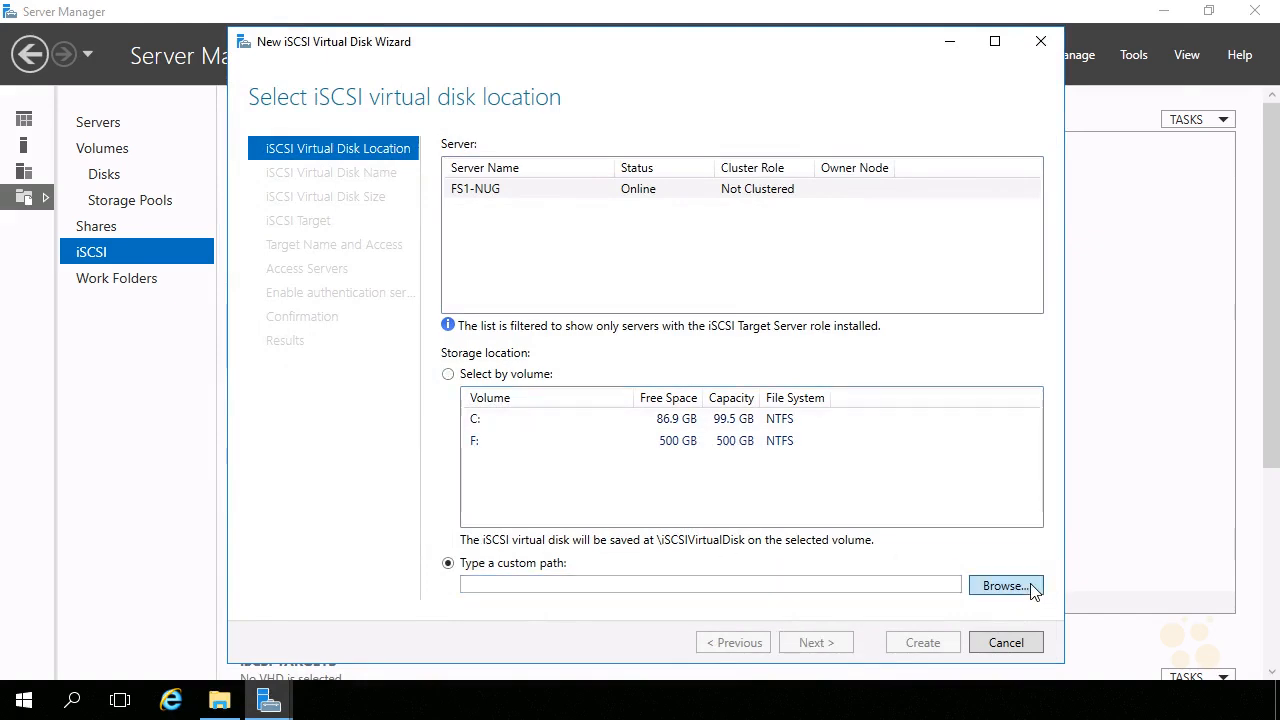
pyautogui.click(382, 195)
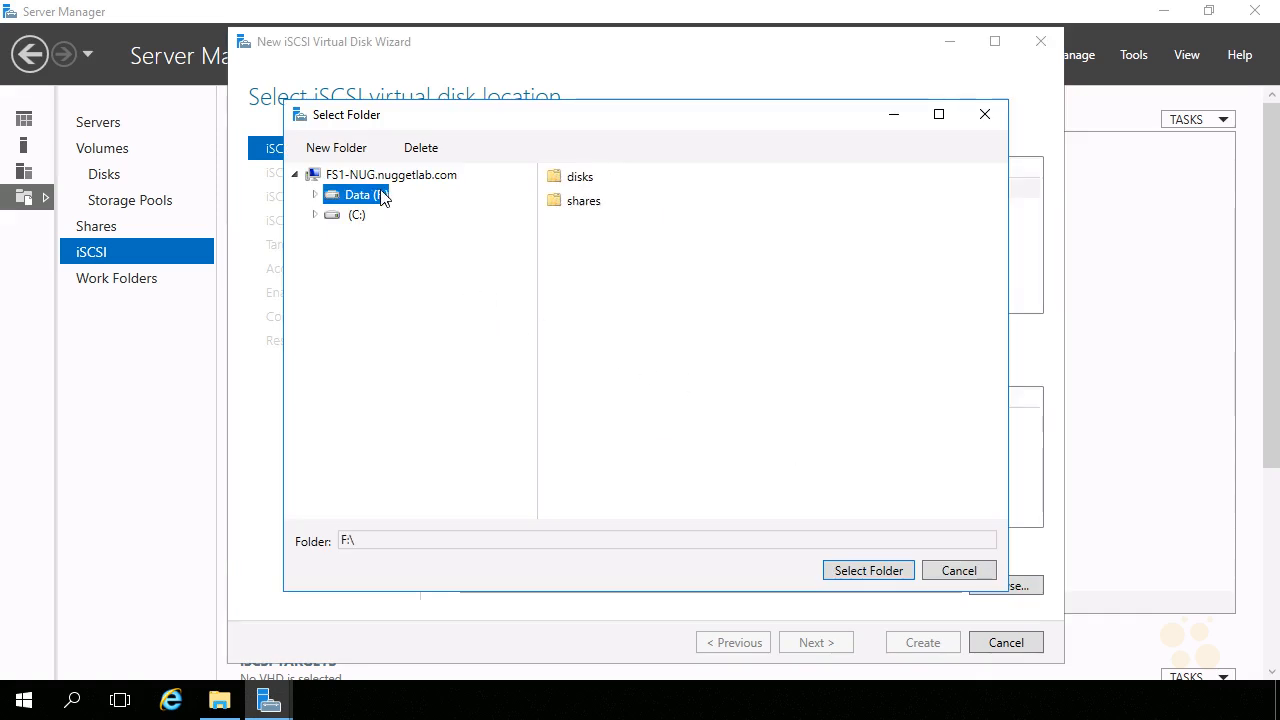
pyautogui.doubleClick(580, 178)
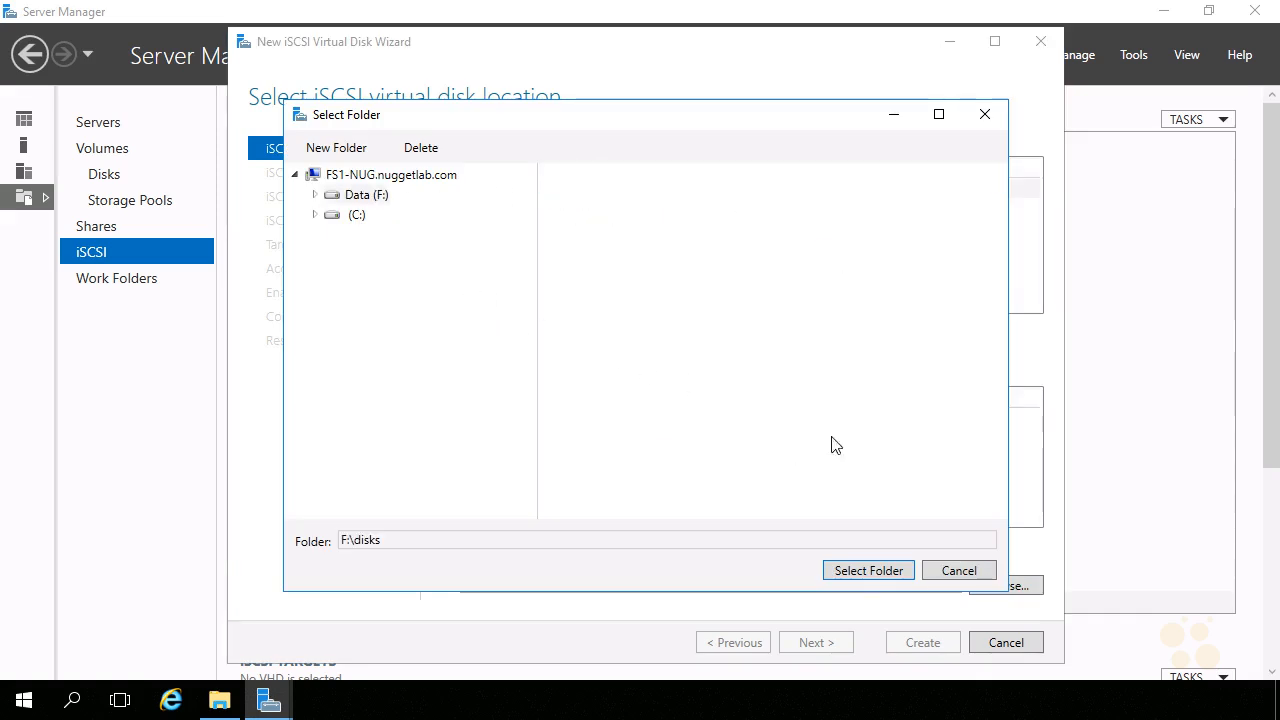
pyautogui.click(852, 577)
pyautogui.click(818, 643)
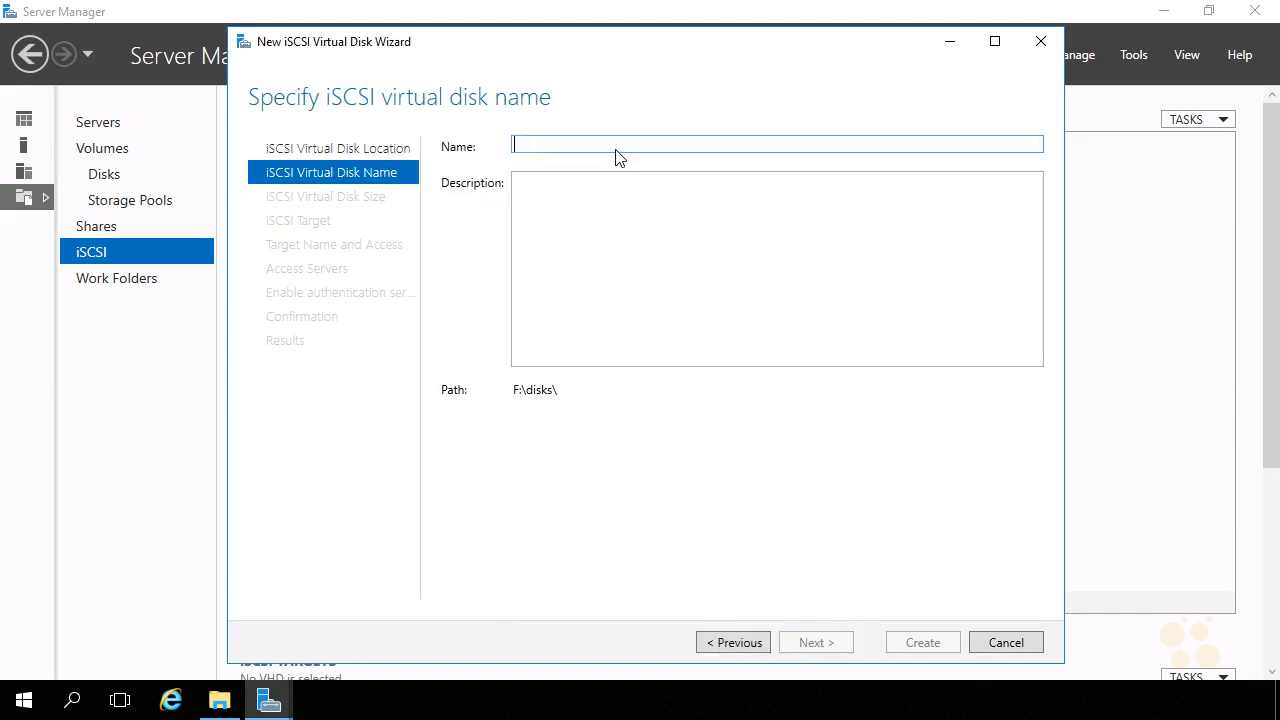
# Name the virtual disk iSCSIData and give it a dynamically expanding size of 100 GB.
pyautogui.write('iSCSIData')
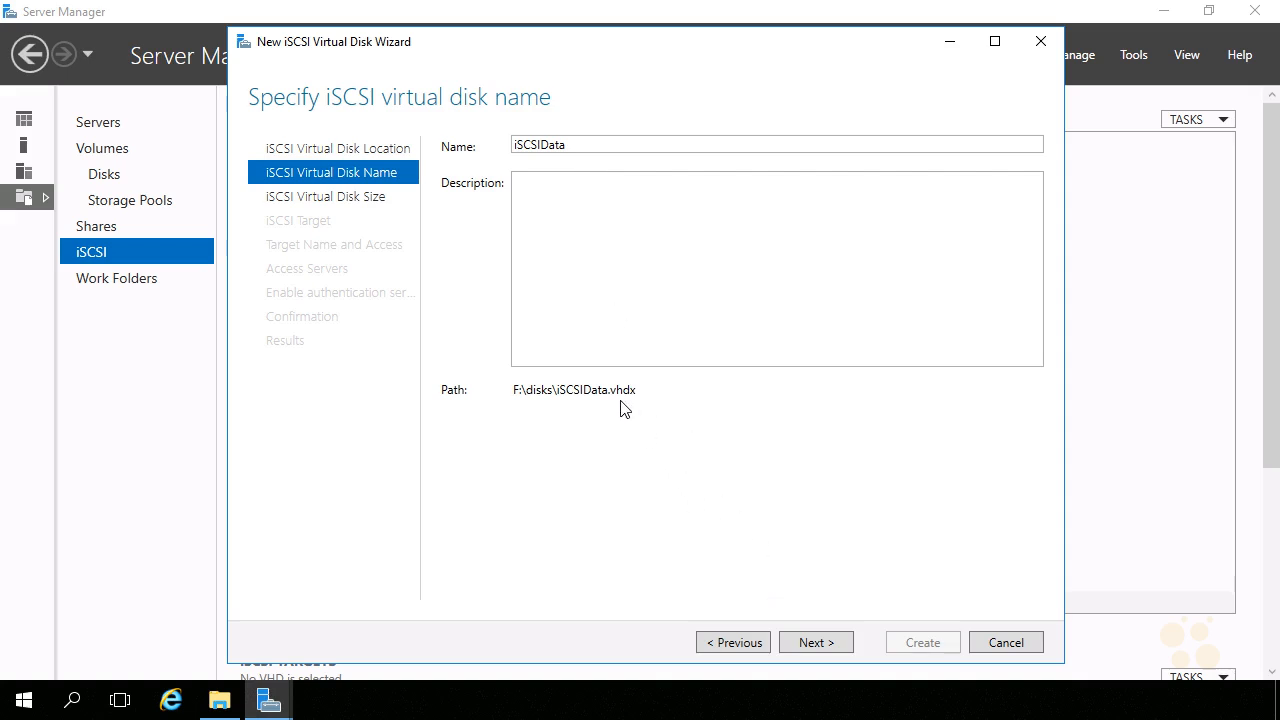
pyautogui.click(810, 643)
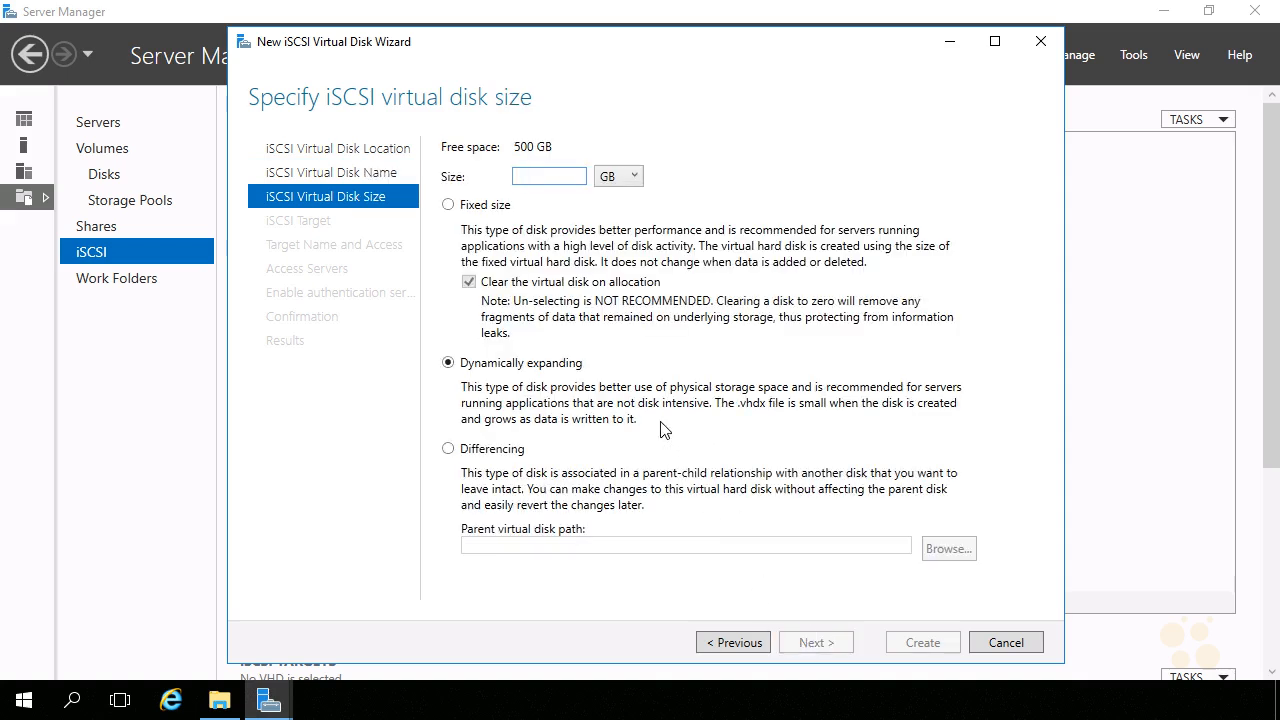
pyautogui.write('100')
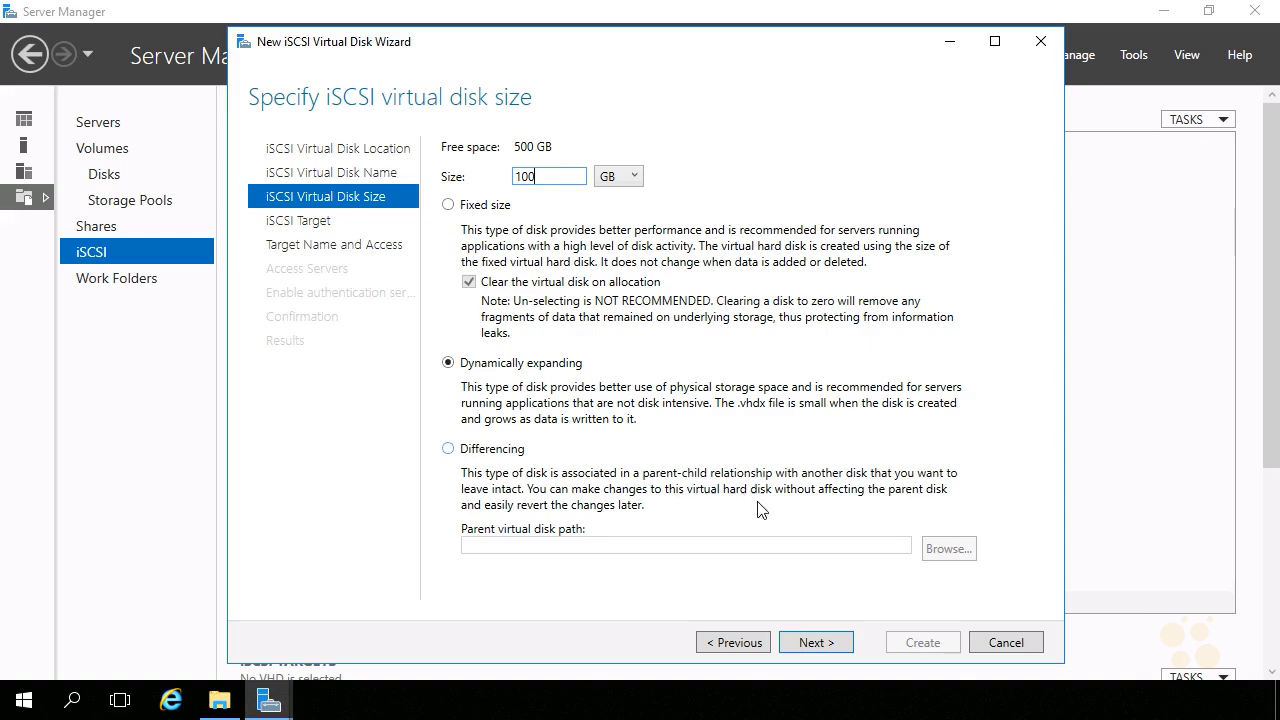
pyautogui.click(810, 642)
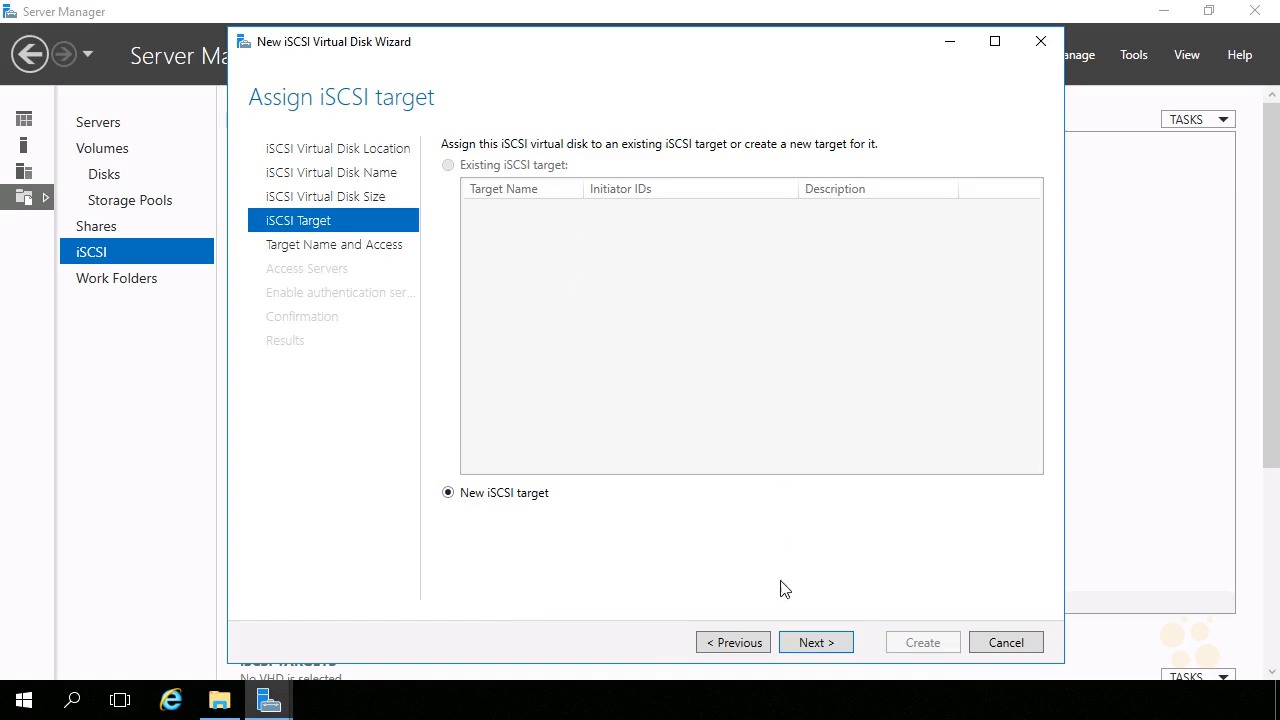
# Assign the virtual disk to a new iSCSI target named iSCSITarget.
pyautogui.click(799, 645)
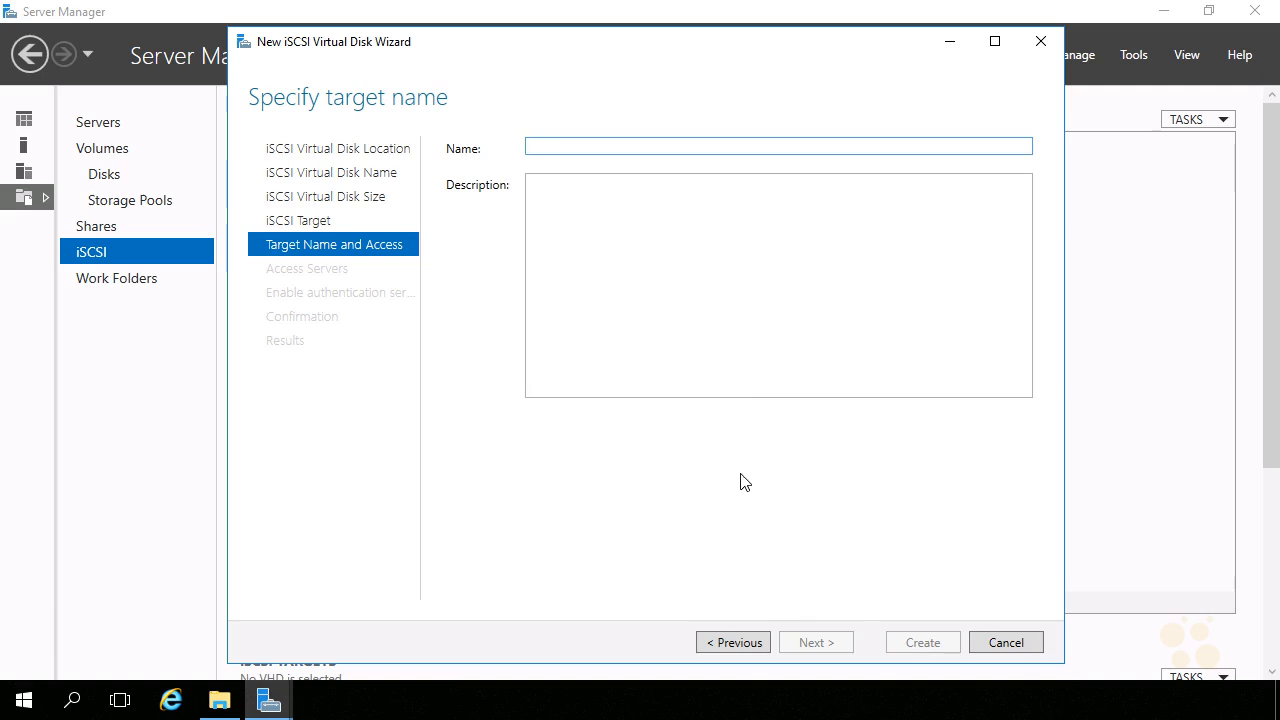
pyautogui.write('iSCSITarget')
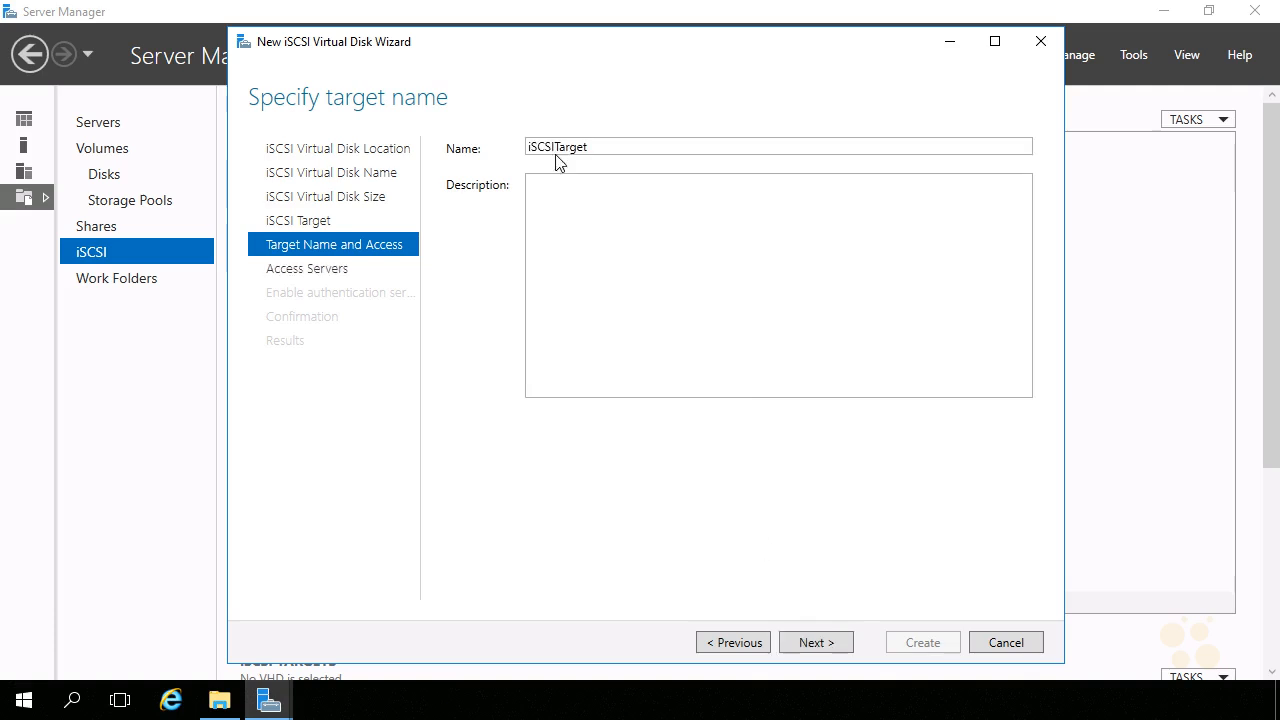
pyautogui.click(807, 636)
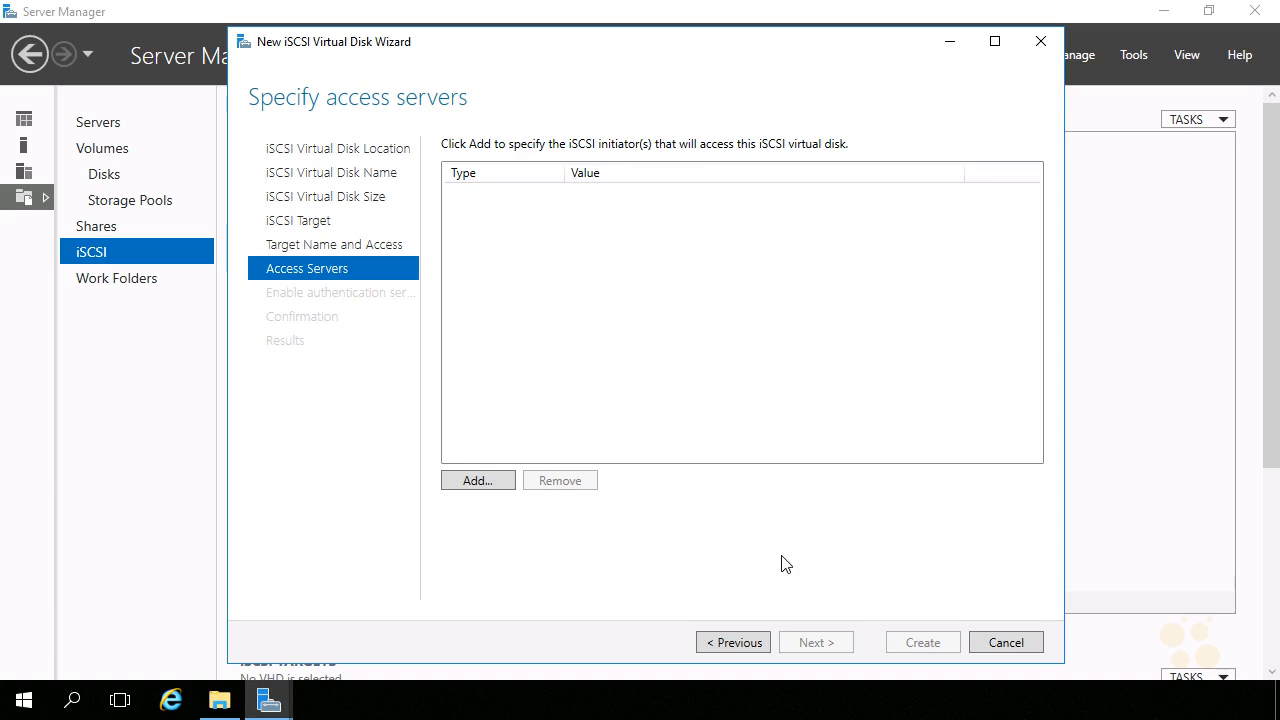
# Add the computer fs2-nug as an access server by querying the initiator computer for its ID.
pyautogui.click(505, 484)
pyautogui.click(191, 509)
pyautogui.click(268, 554)
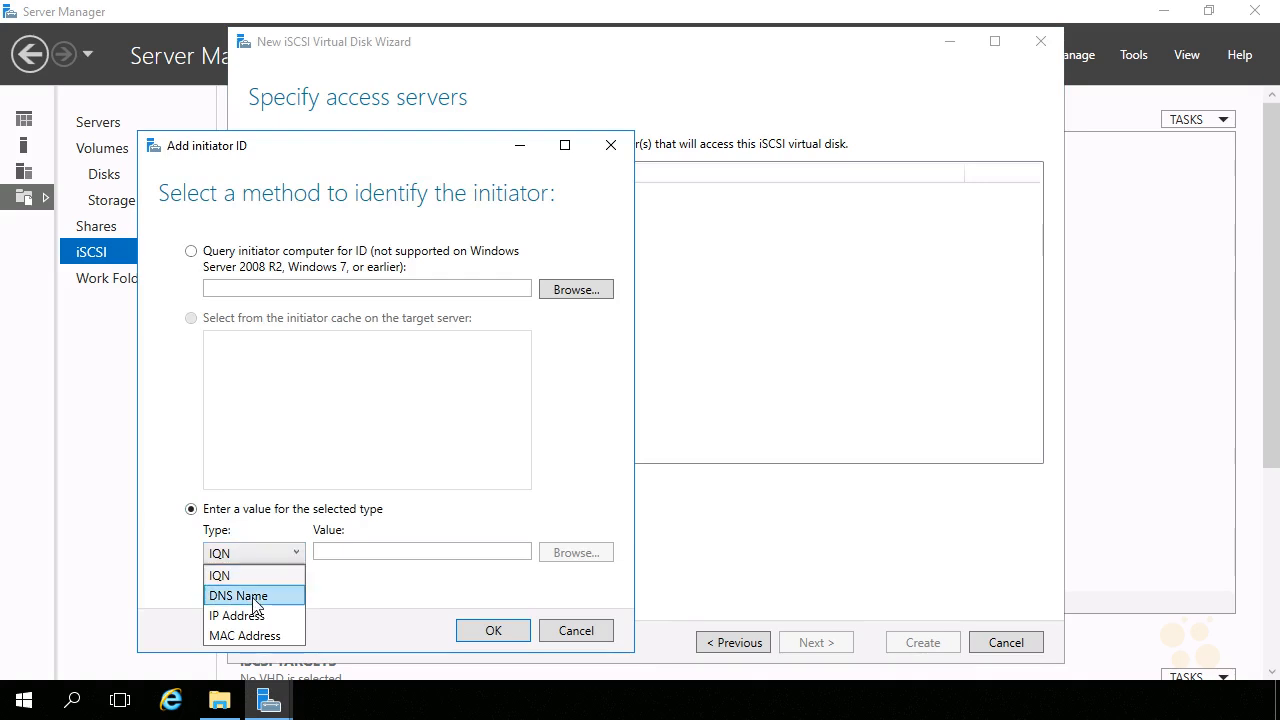
pyautogui.click(197, 260)
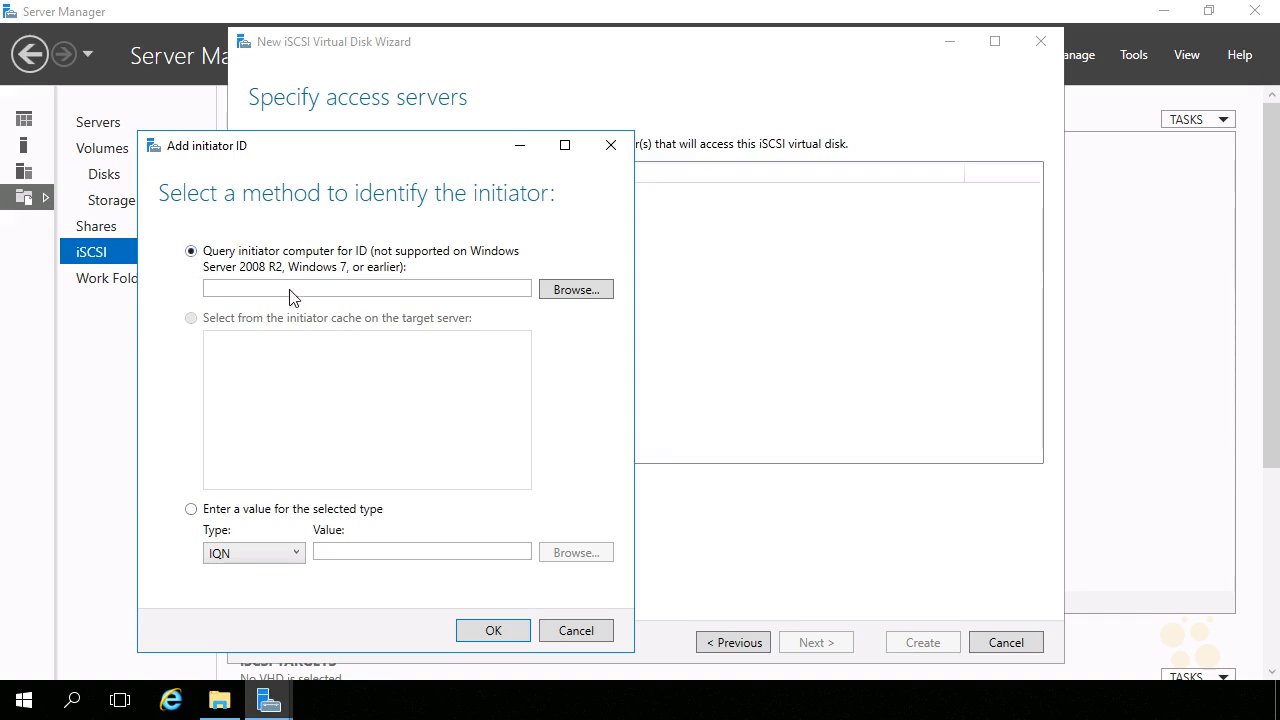
pyautogui.click(577, 289)
pyautogui.write('fs2-nug')
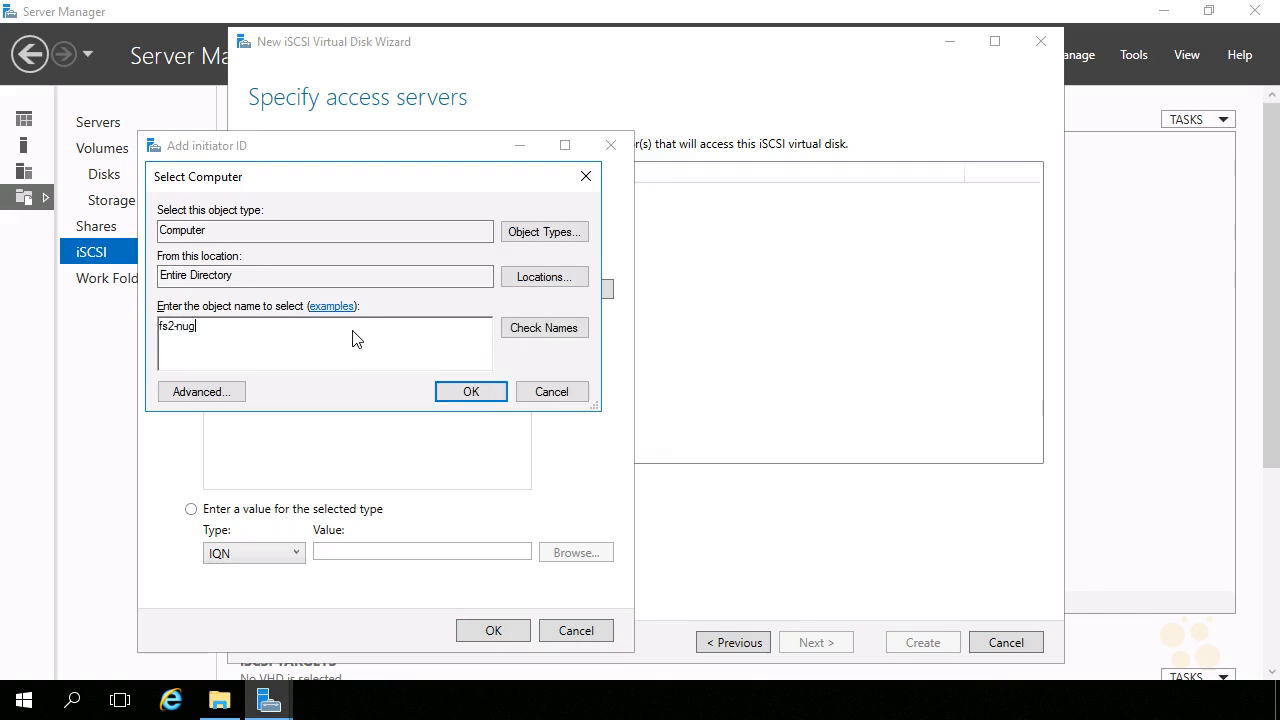
pyautogui.click(540, 326)
pyautogui.click(471, 392)
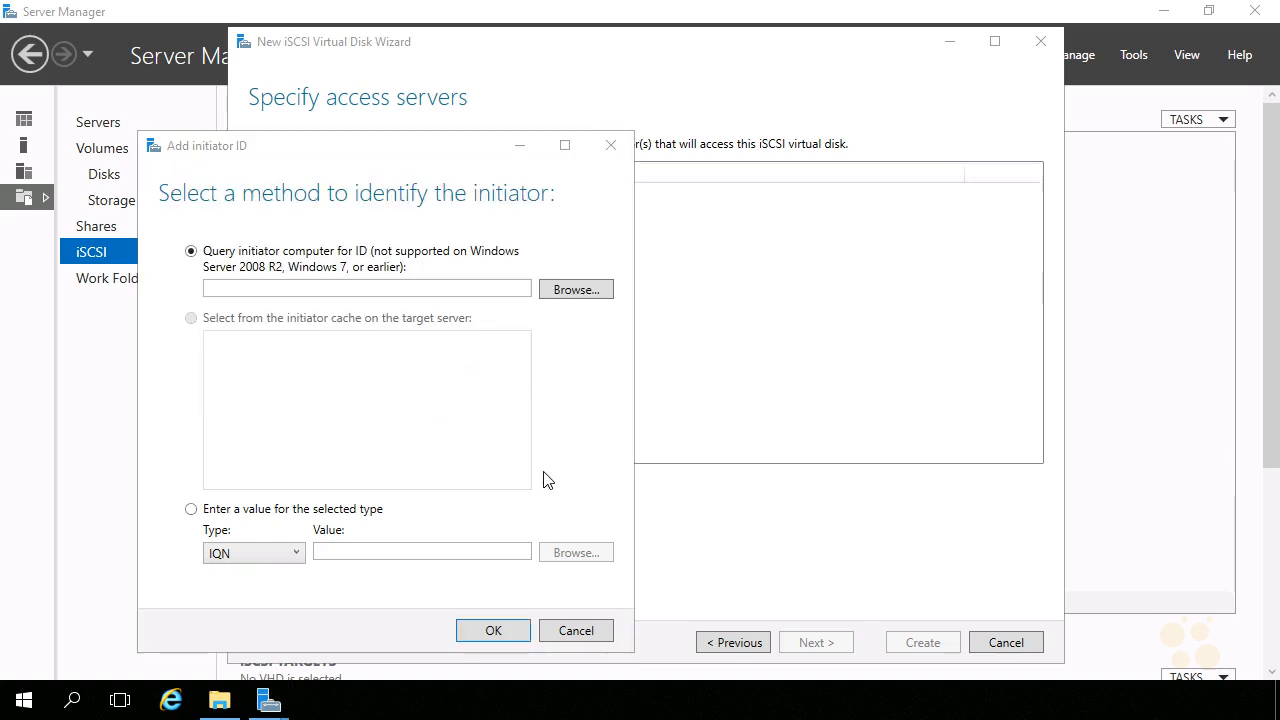
pyautogui.click(478, 633)
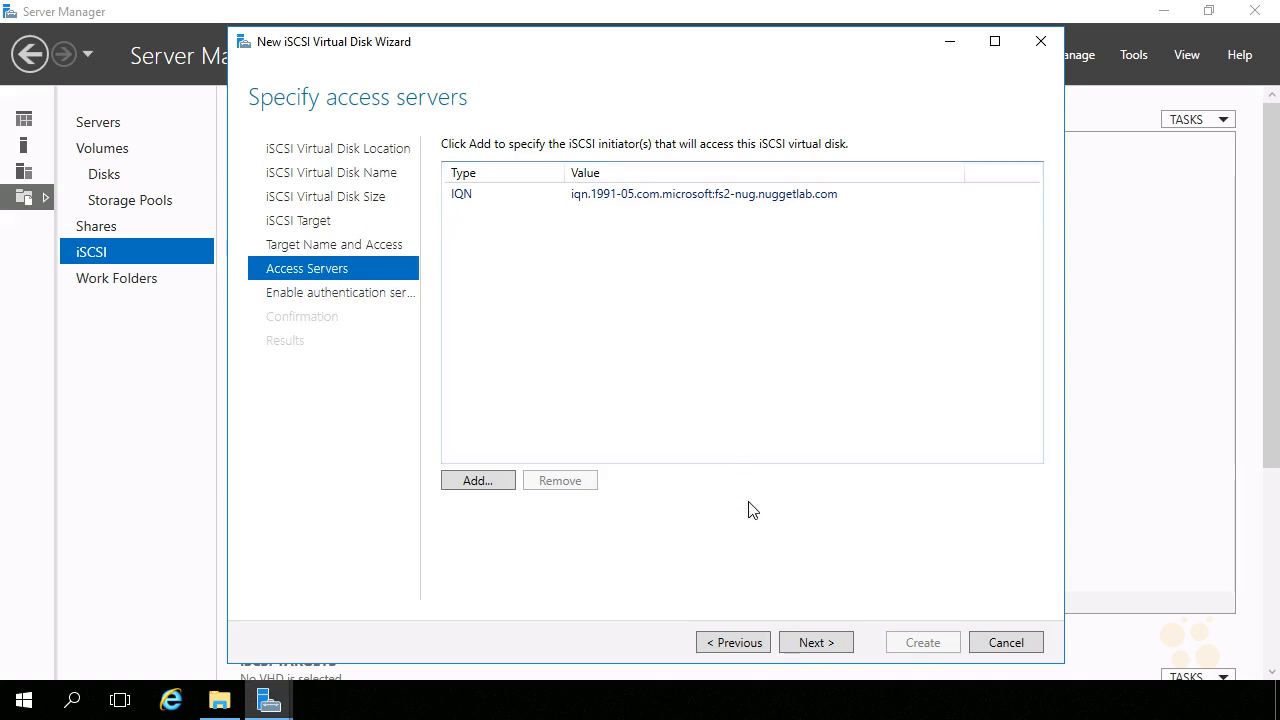
# Accept the access server, leave CHAP and reverse CHAP authentication disabled, and create the iSCSI virtual disk with its target.
pyautogui.click(808, 641)
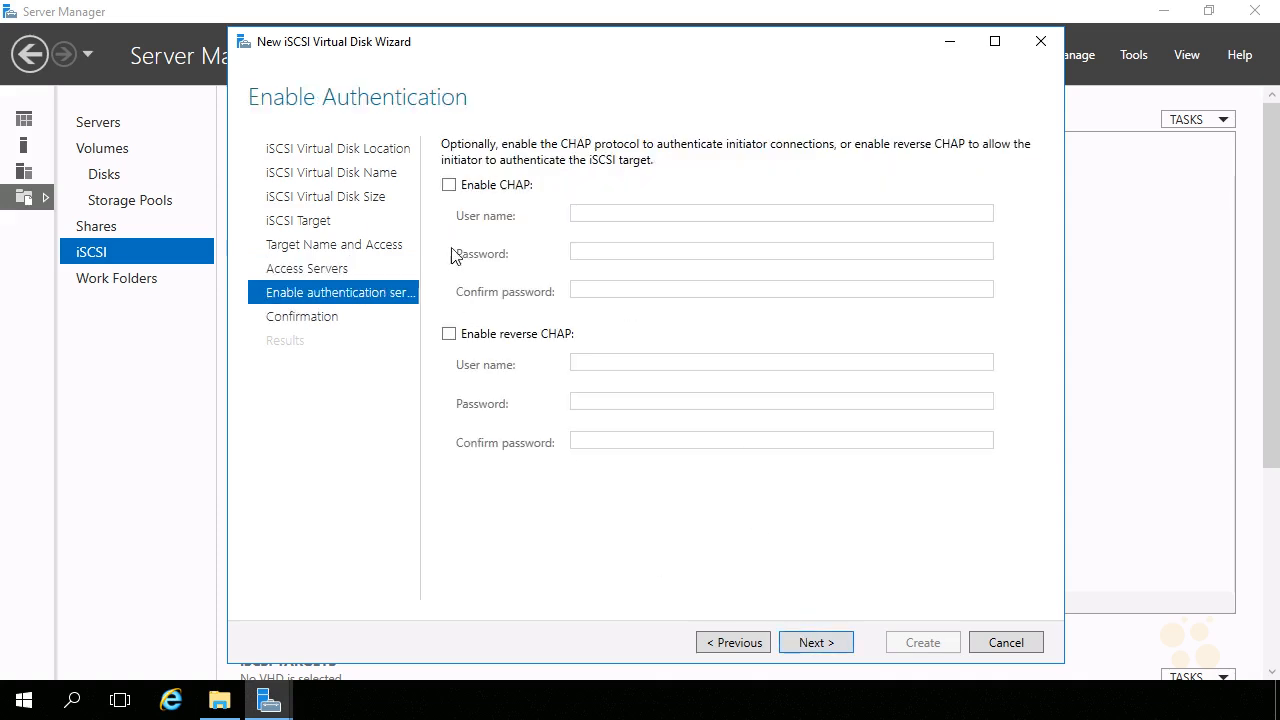
pyautogui.click(805, 642)
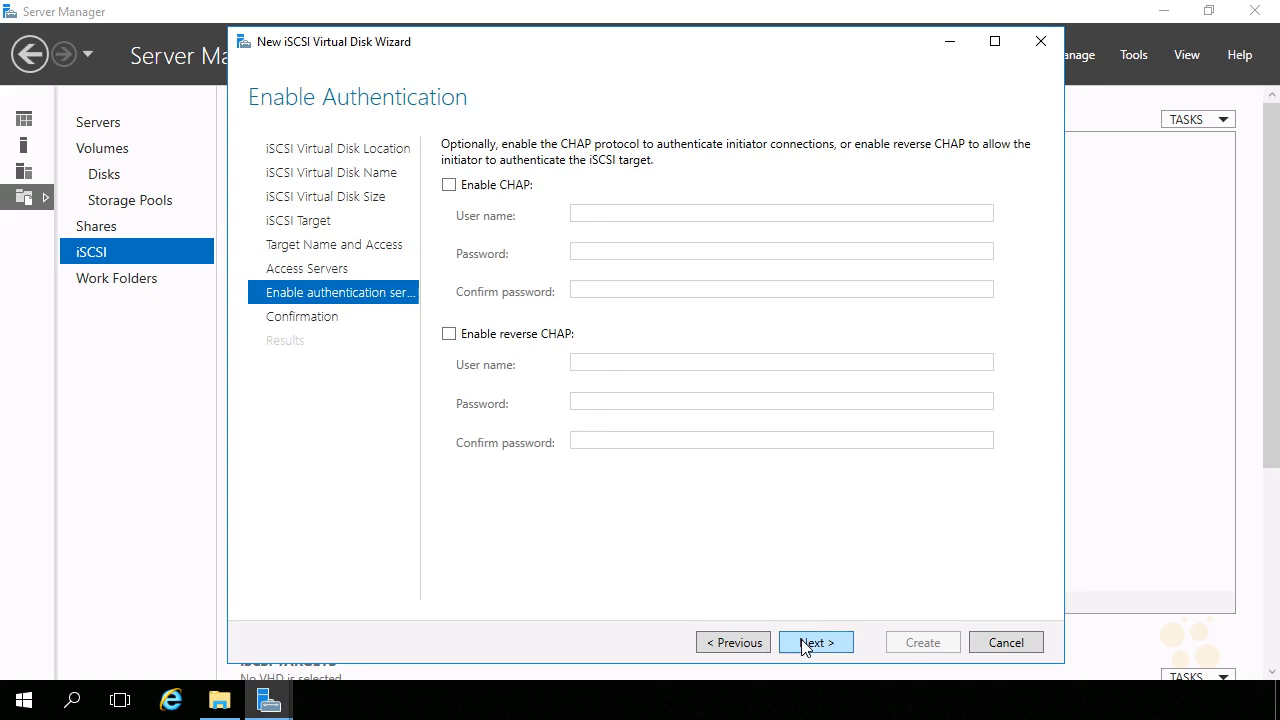
pyautogui.click(910, 643)
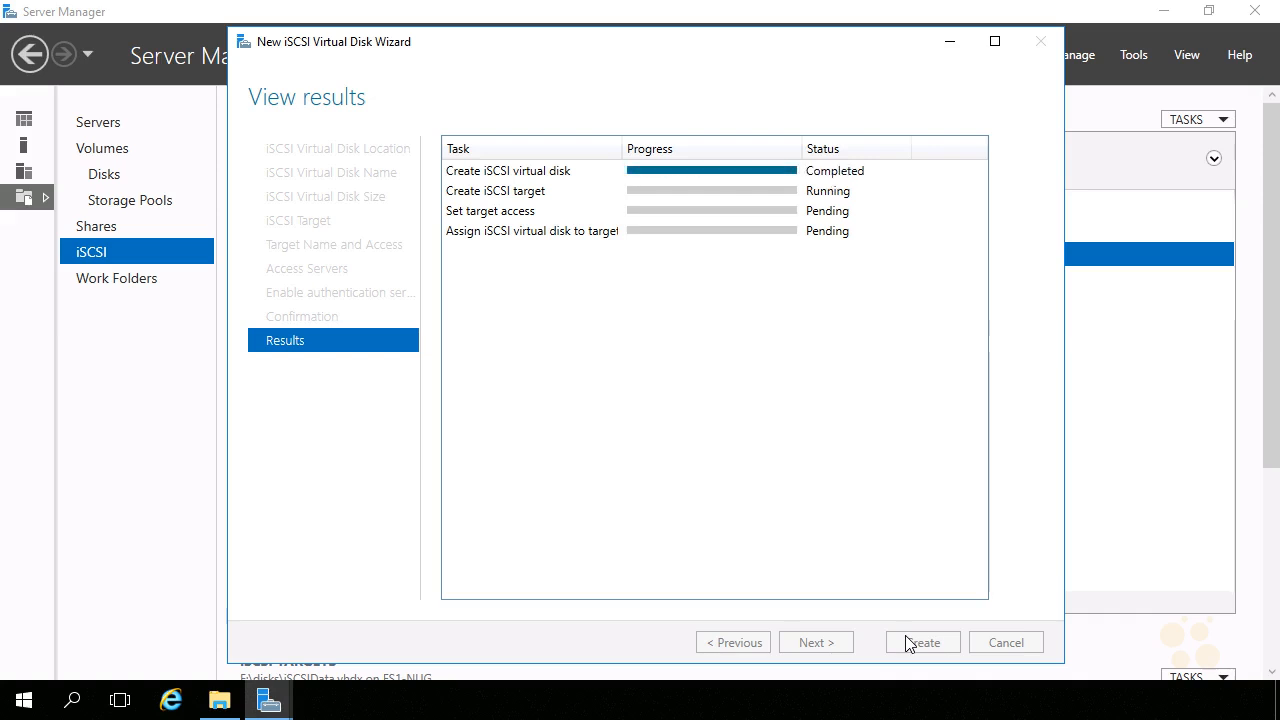
pyautogui.click(921, 642)
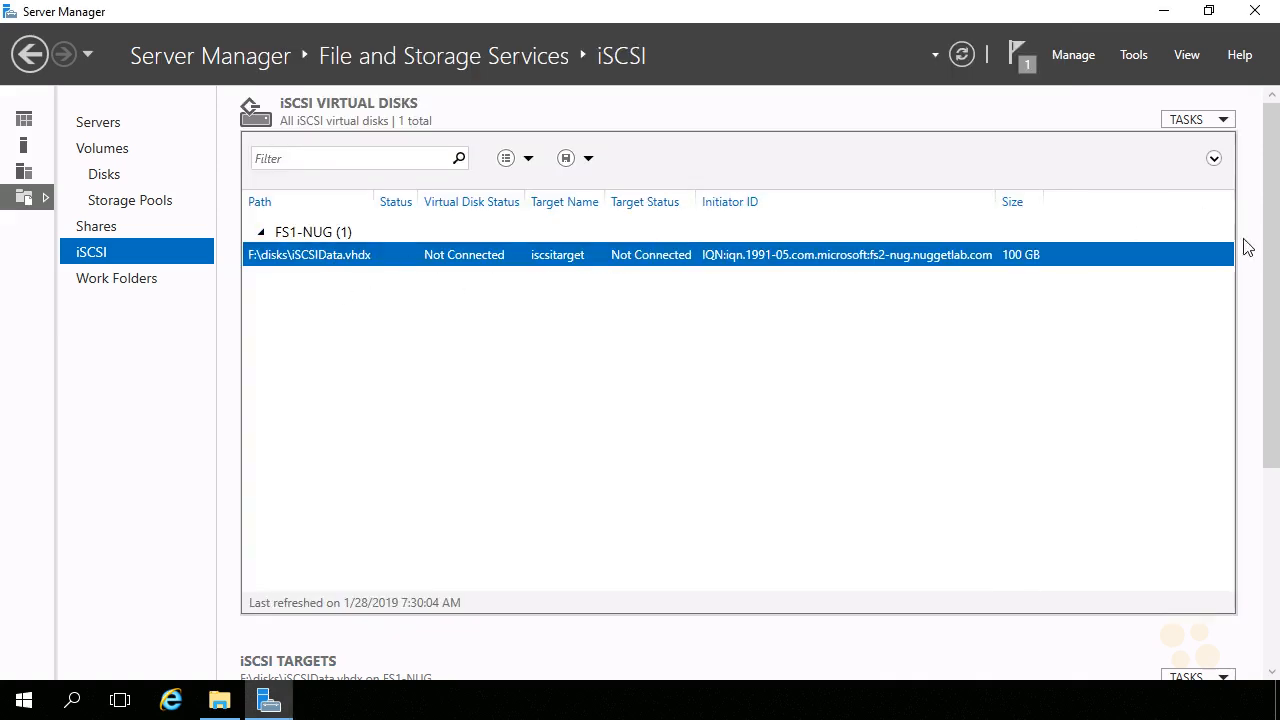
# Check the new entry under iSCSI targets and the iSCSIData.vhdx file in the F:\Disks folder.
pyautogui.scroll(-6, 1272, 260)
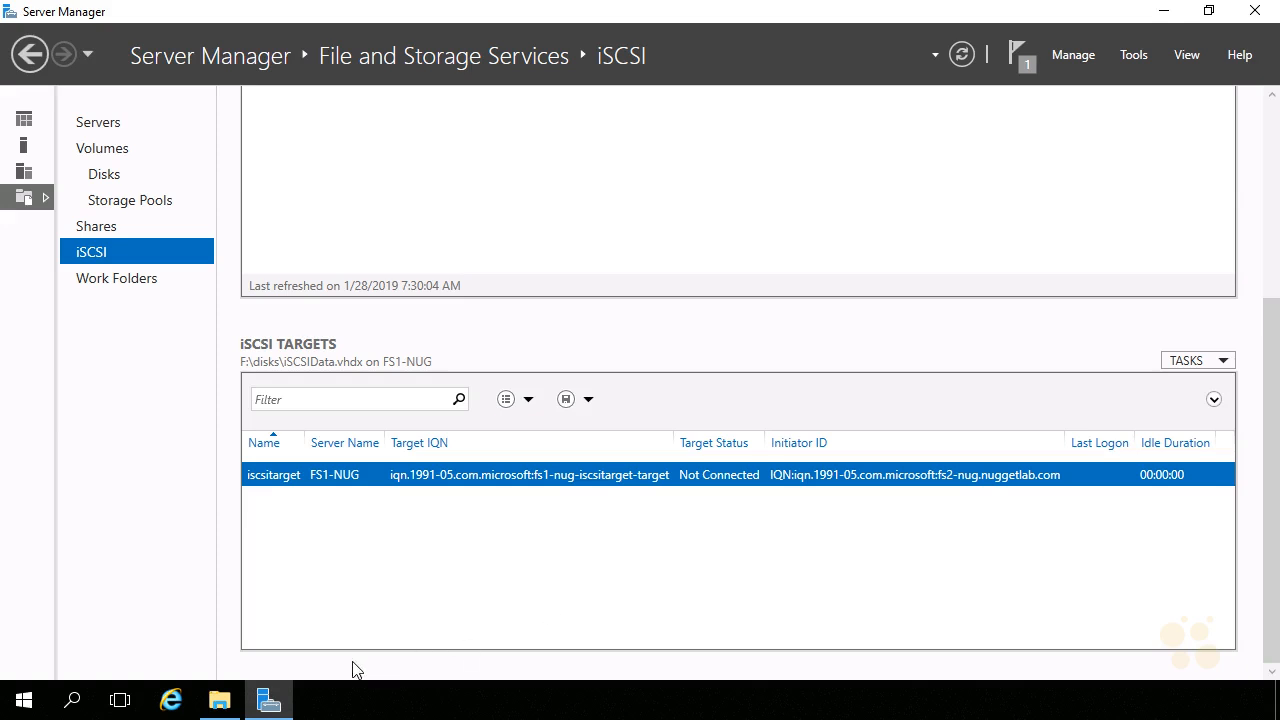
pyautogui.click(219, 700)
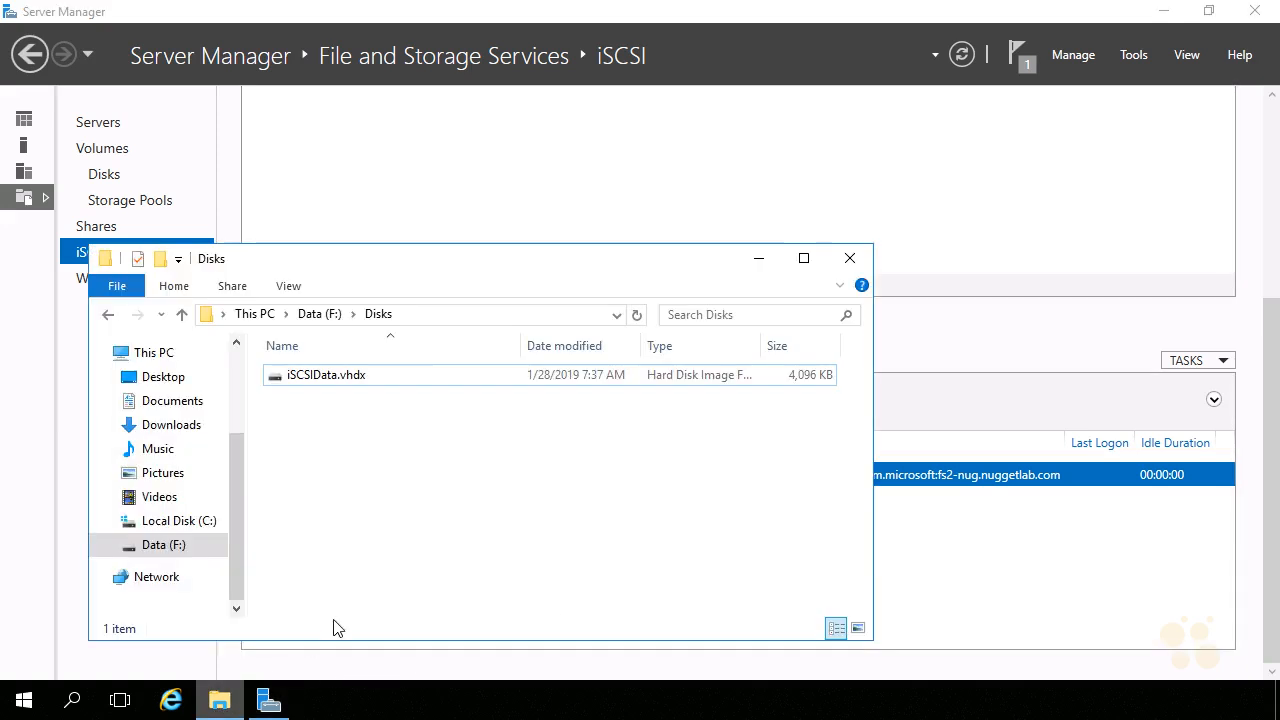
pyautogui.click(352, 380)
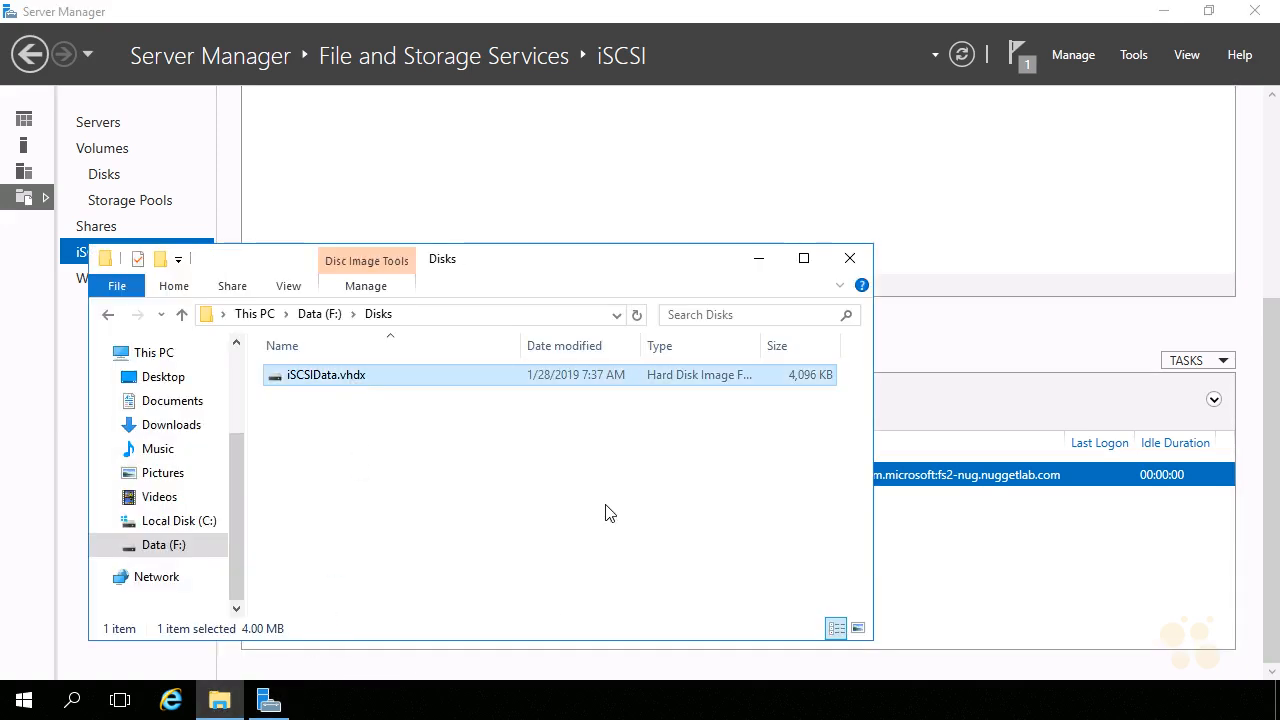
pyautogui.click(758, 262)
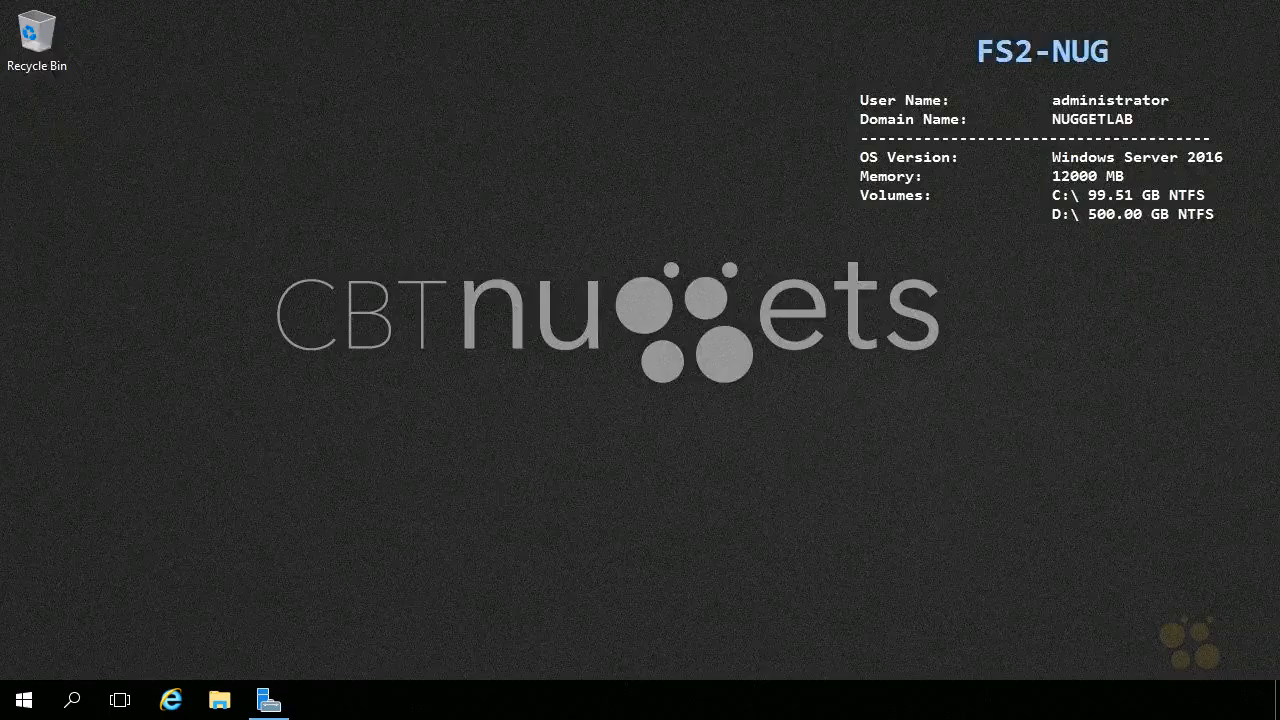
# On FS2-NUG, open the iSCSI Initiator from Server Manager and start the Microsoft iSCSI service automatically.
pyautogui.click(268, 700)
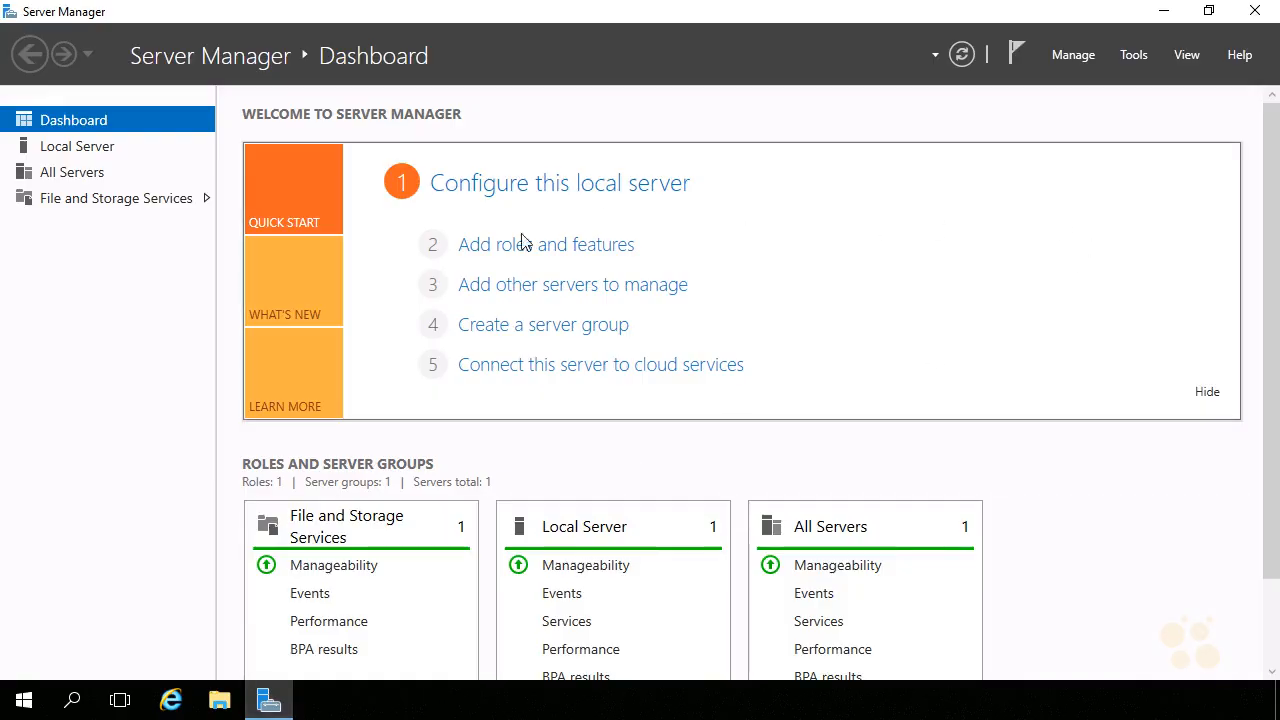
pyautogui.click(1133, 58)
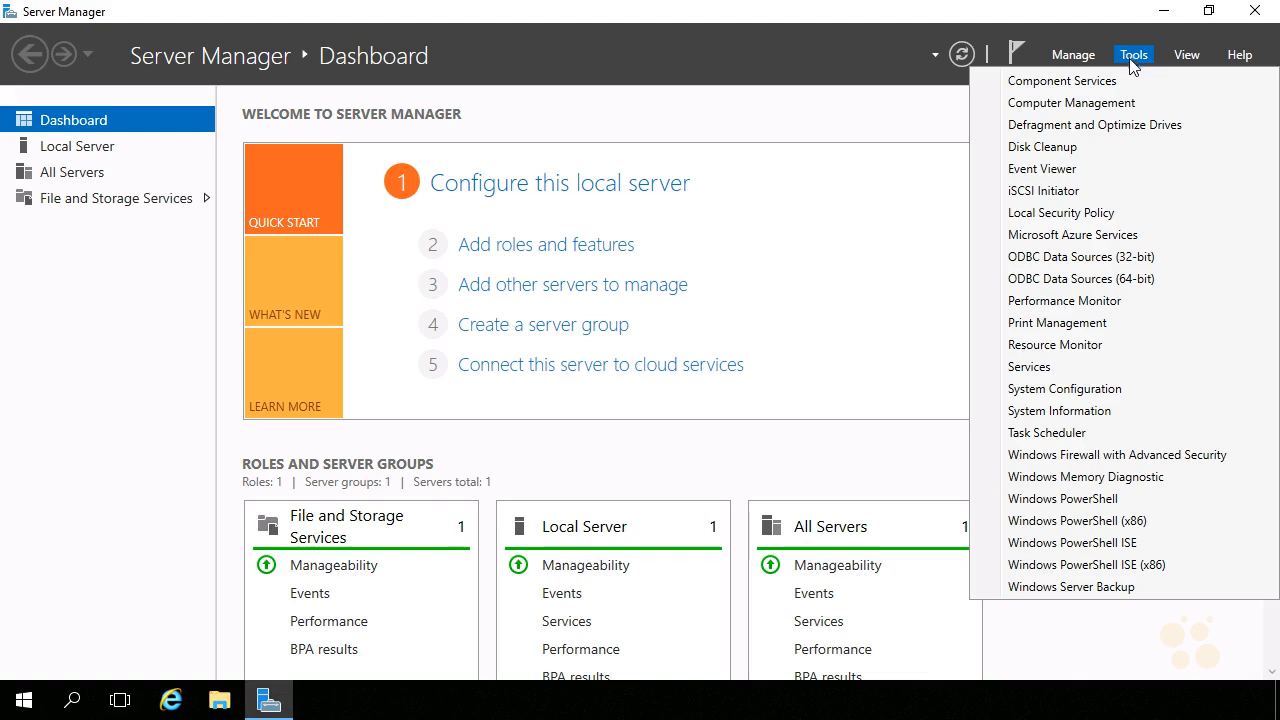
pyautogui.click(1058, 192)
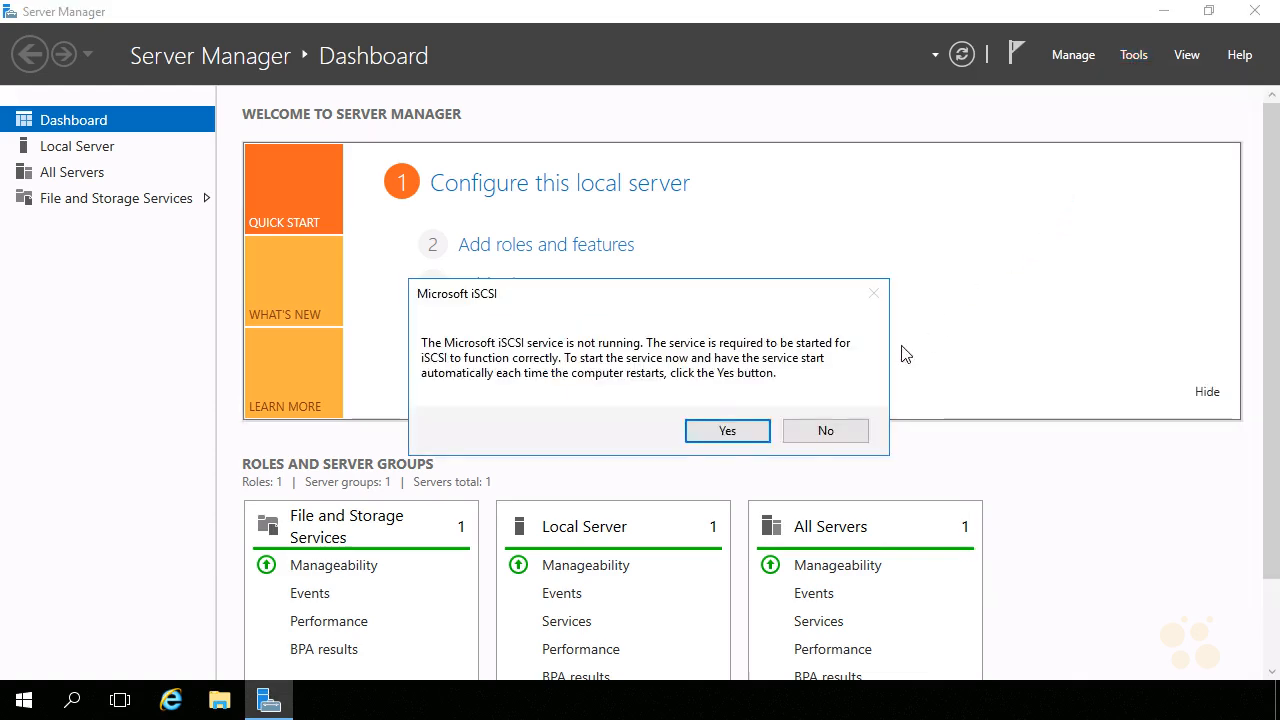
pyautogui.click(729, 436)
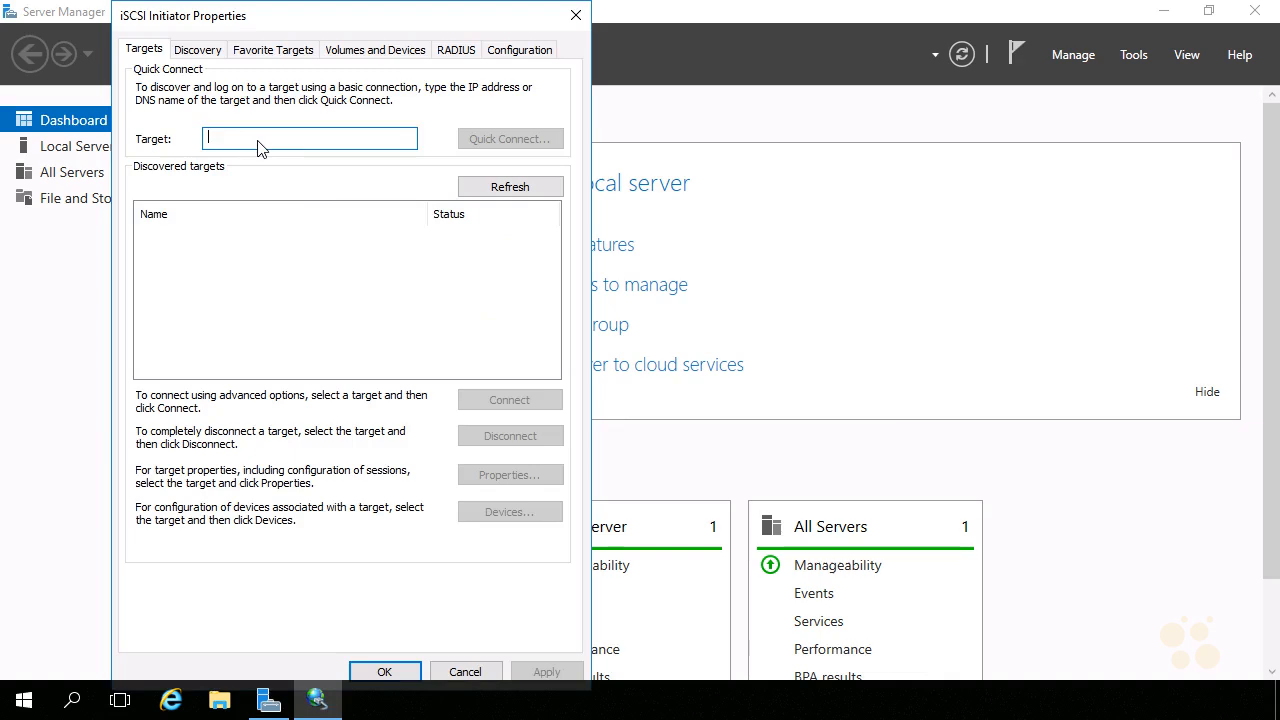
# Quick-connect the iSCSI initiator to the target on fs1-nug.
pyautogui.write('fs1-nug')
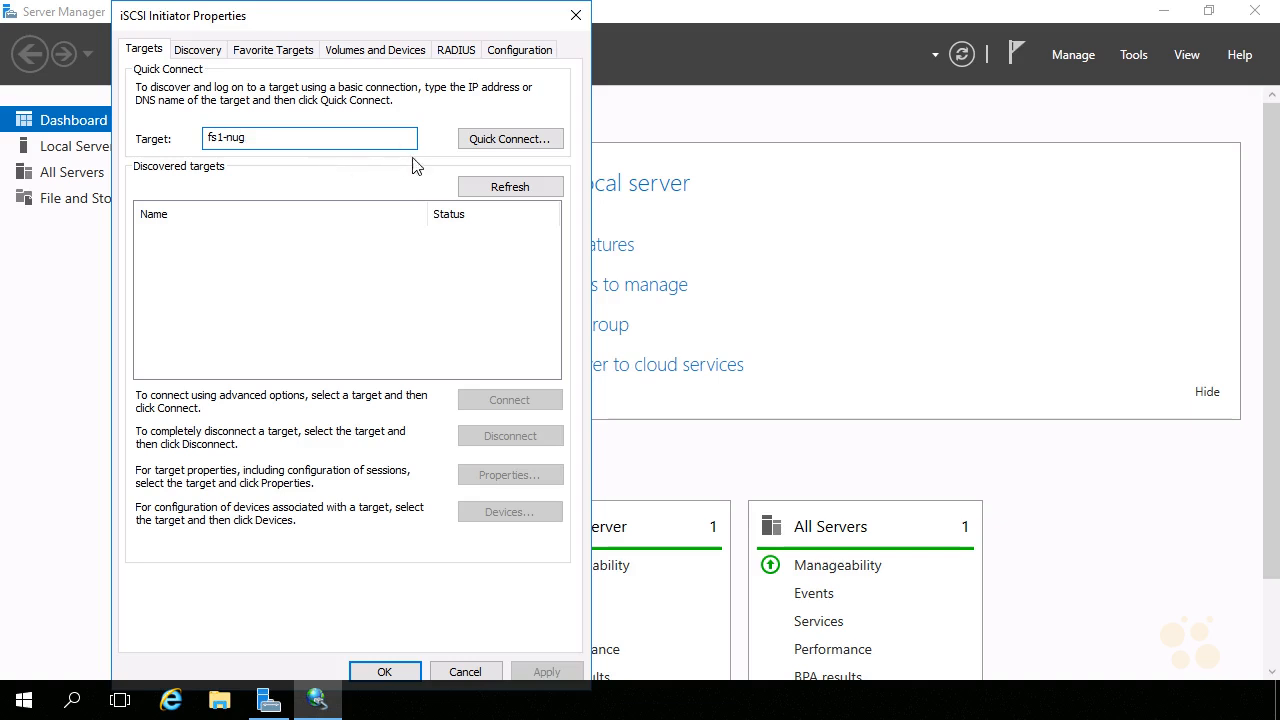
pyautogui.click(478, 142)
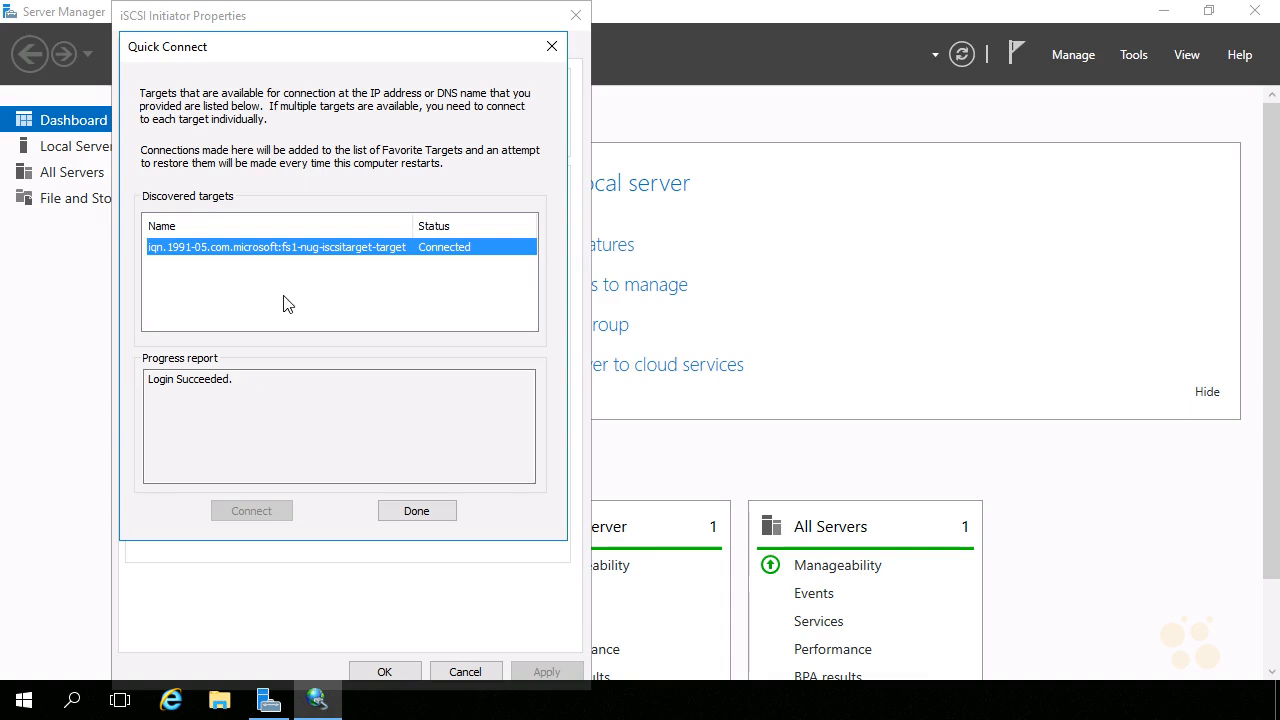
pyautogui.click(401, 514)
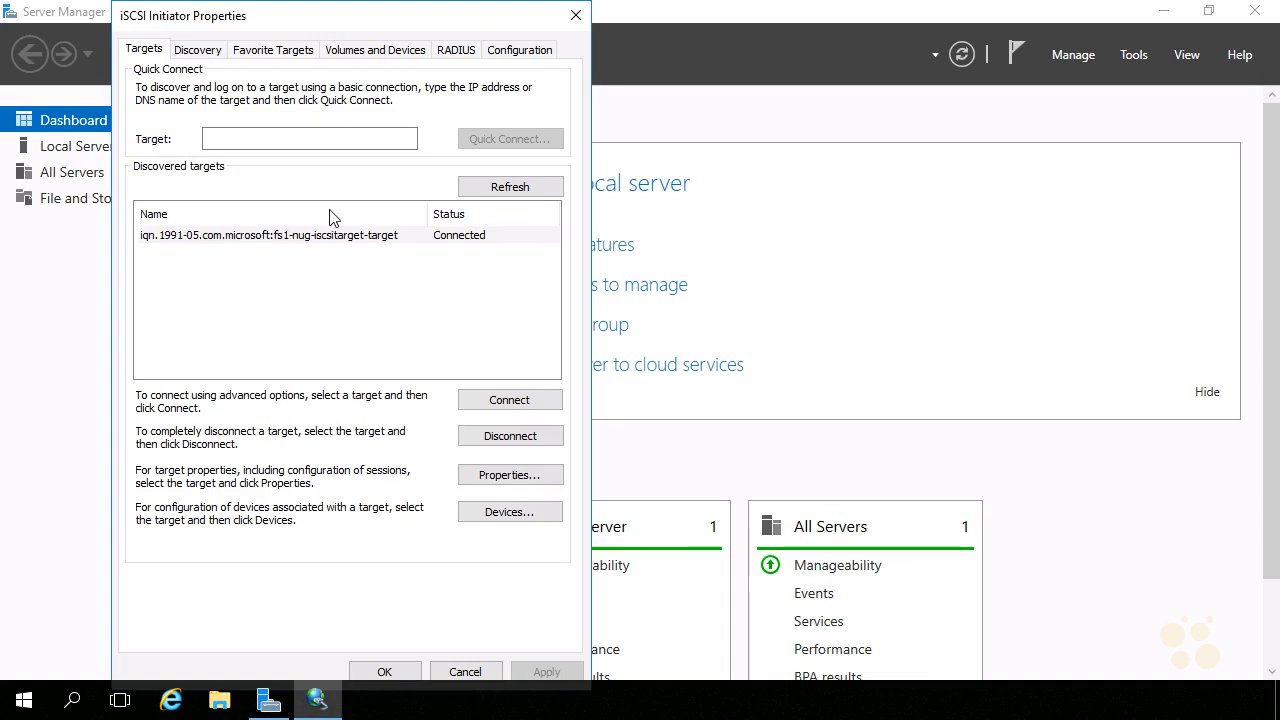
# Auto-configure all available volumes and devices in the iSCSI initiator and accept the properties.
pyautogui.click(371, 52)
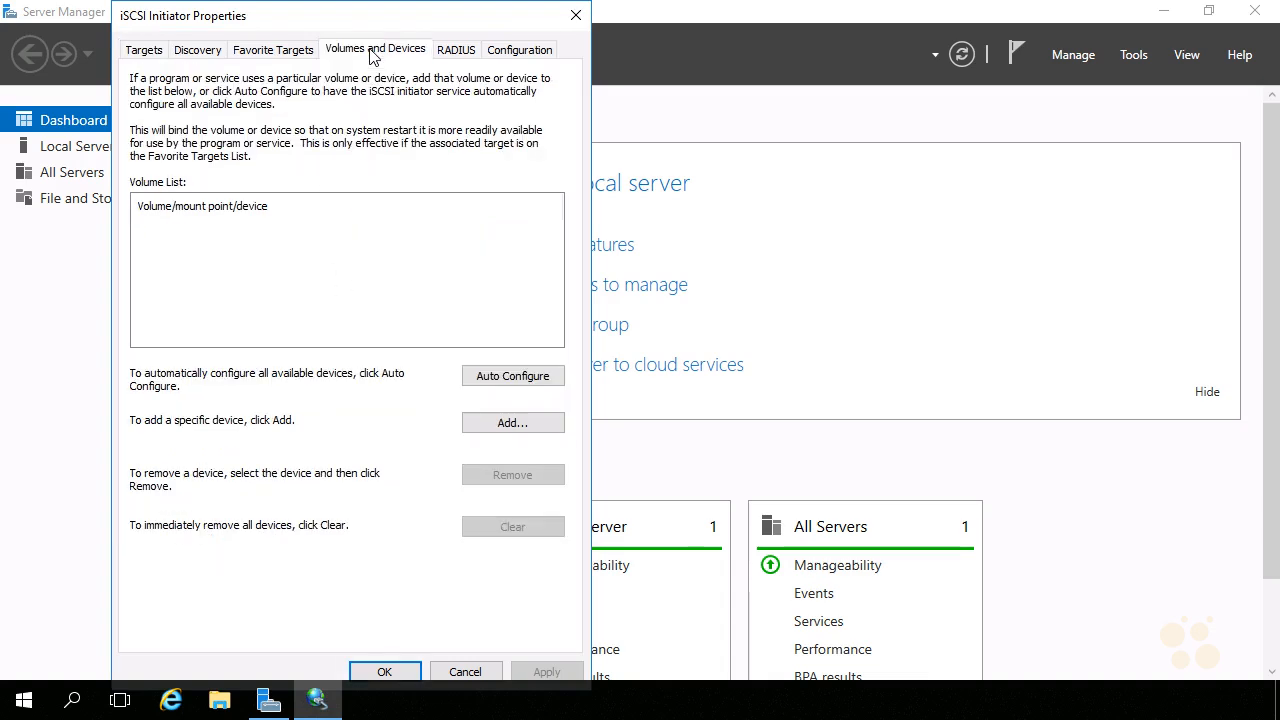
pyautogui.click(484, 378)
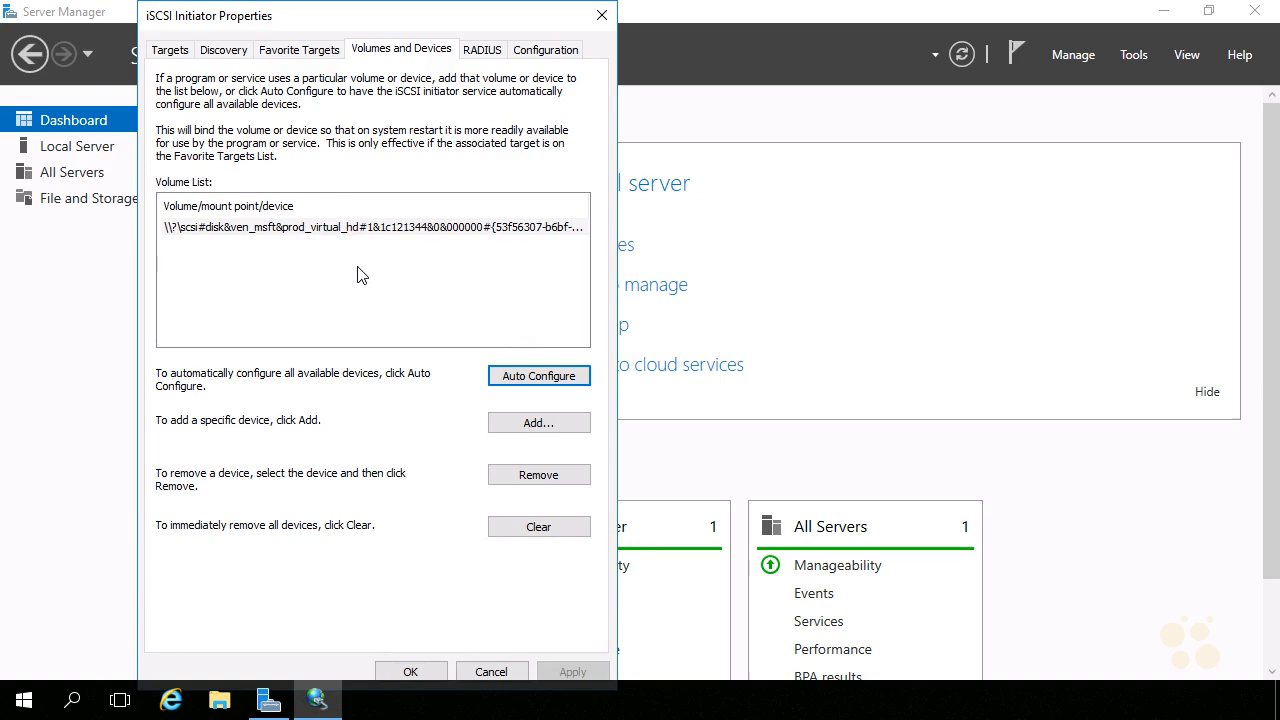
pyautogui.click(400, 671)
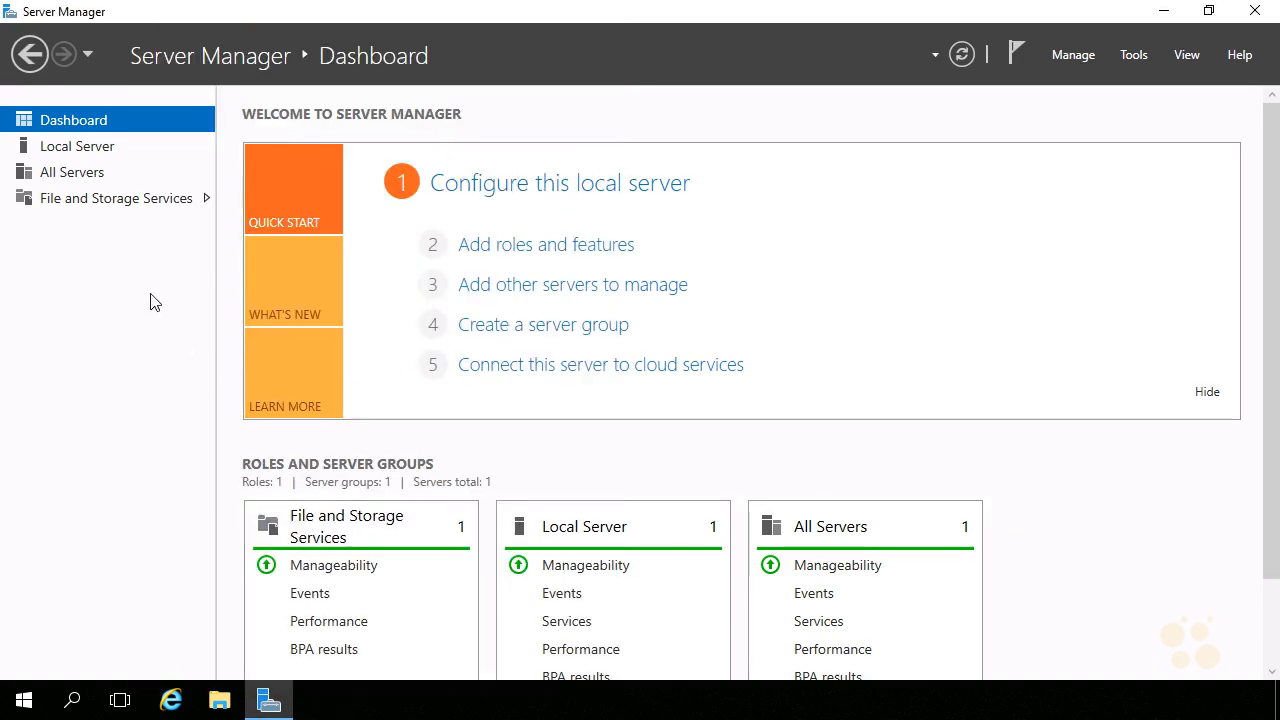
# Bring the offline 100 GB iSCSI disk online in the disks of File and Storage Services.
pyautogui.click(100, 200)
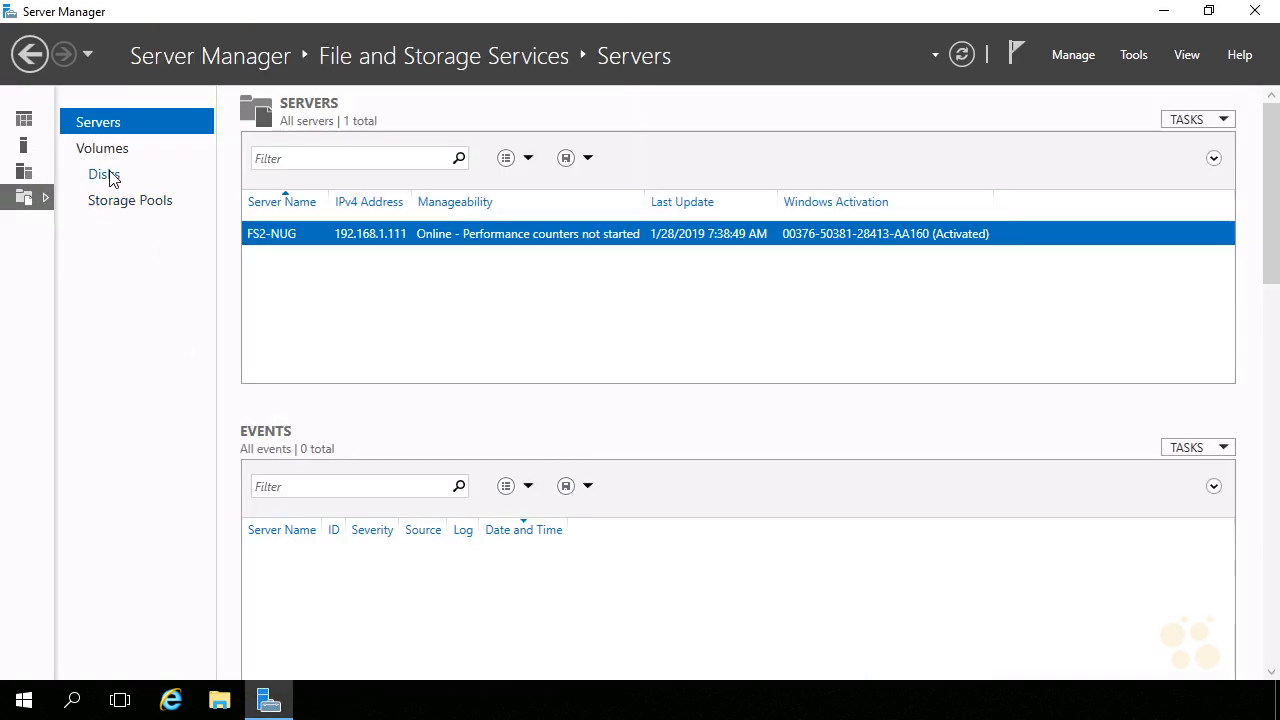
pyautogui.click(104, 175)
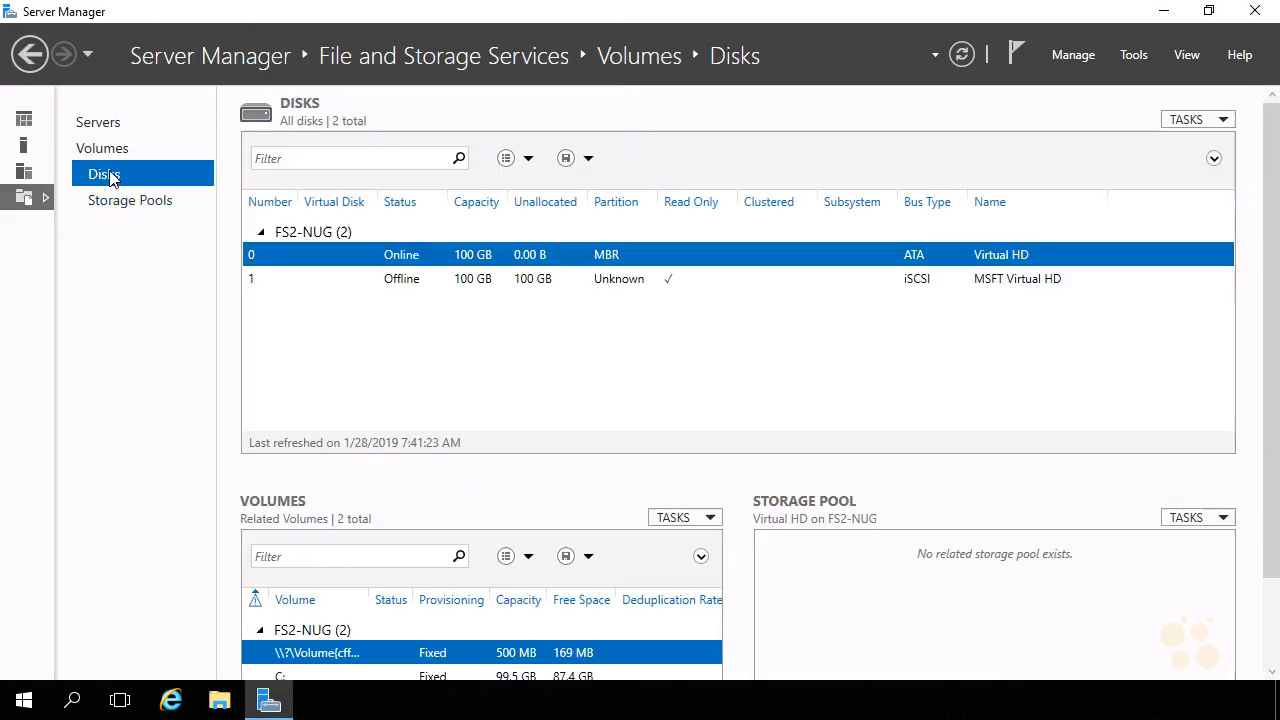
pyautogui.click(472, 281)
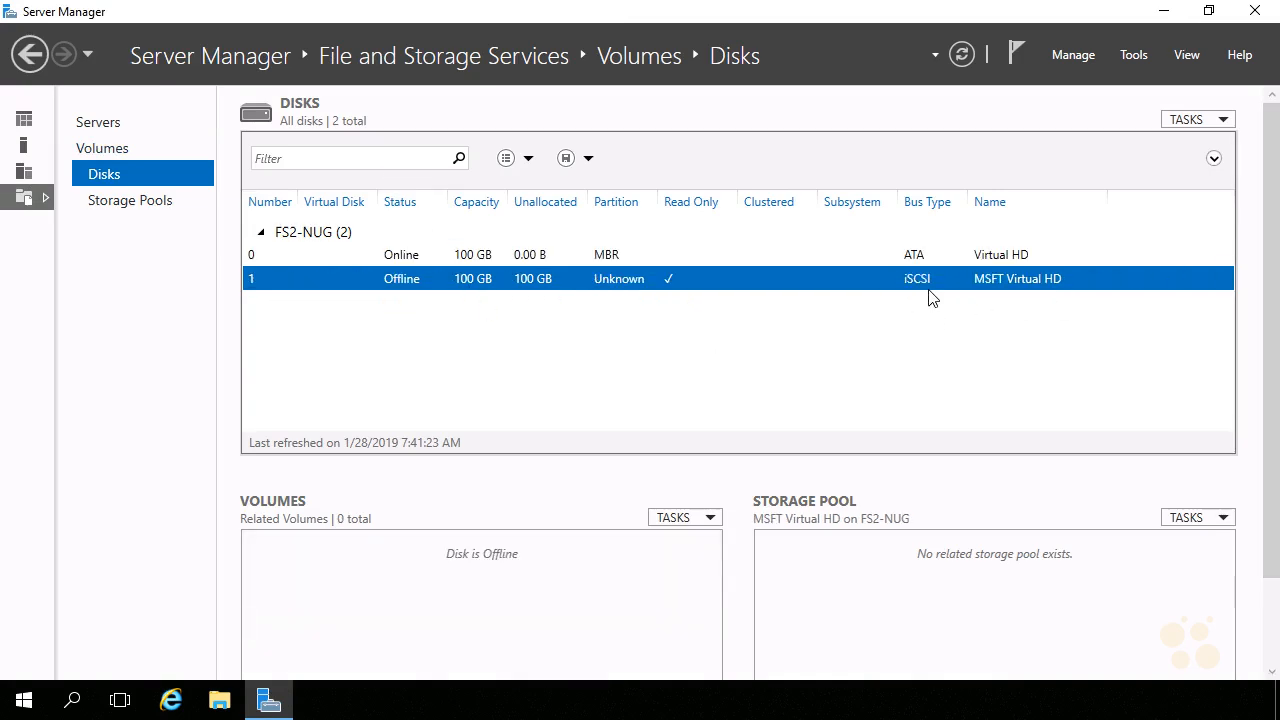
pyautogui.rightClick(621, 284)
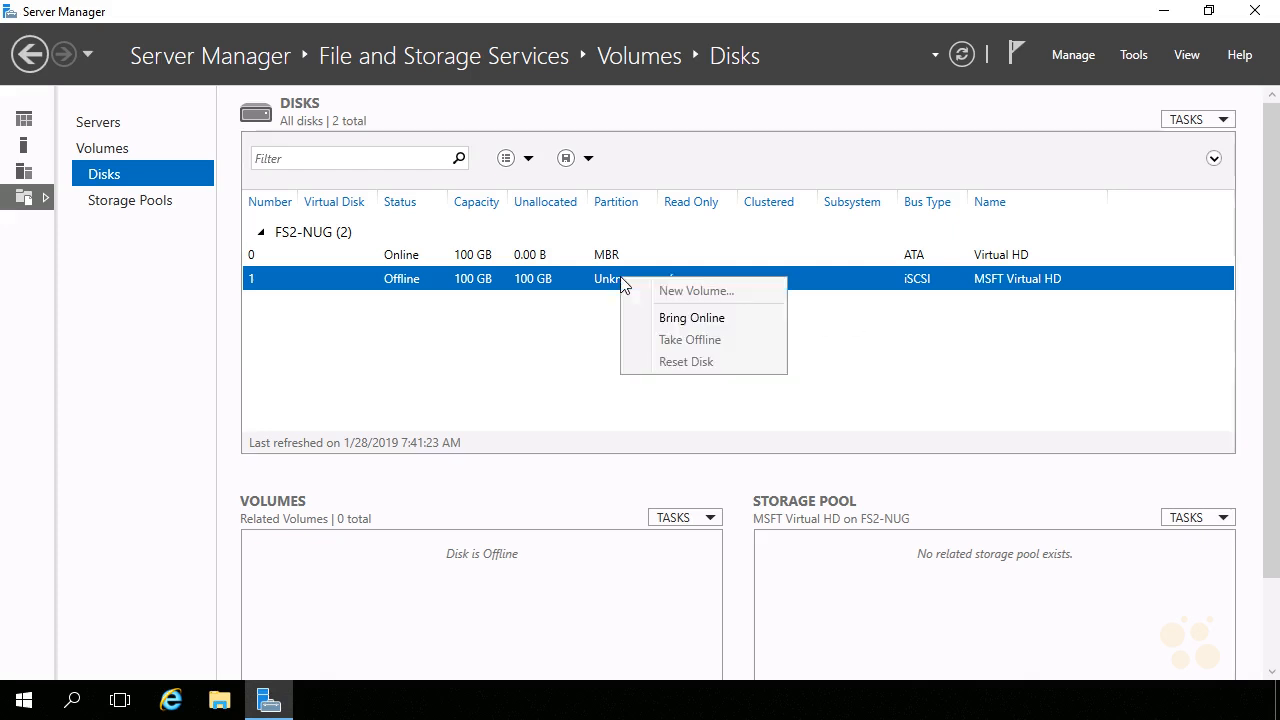
pyautogui.click(627, 318)
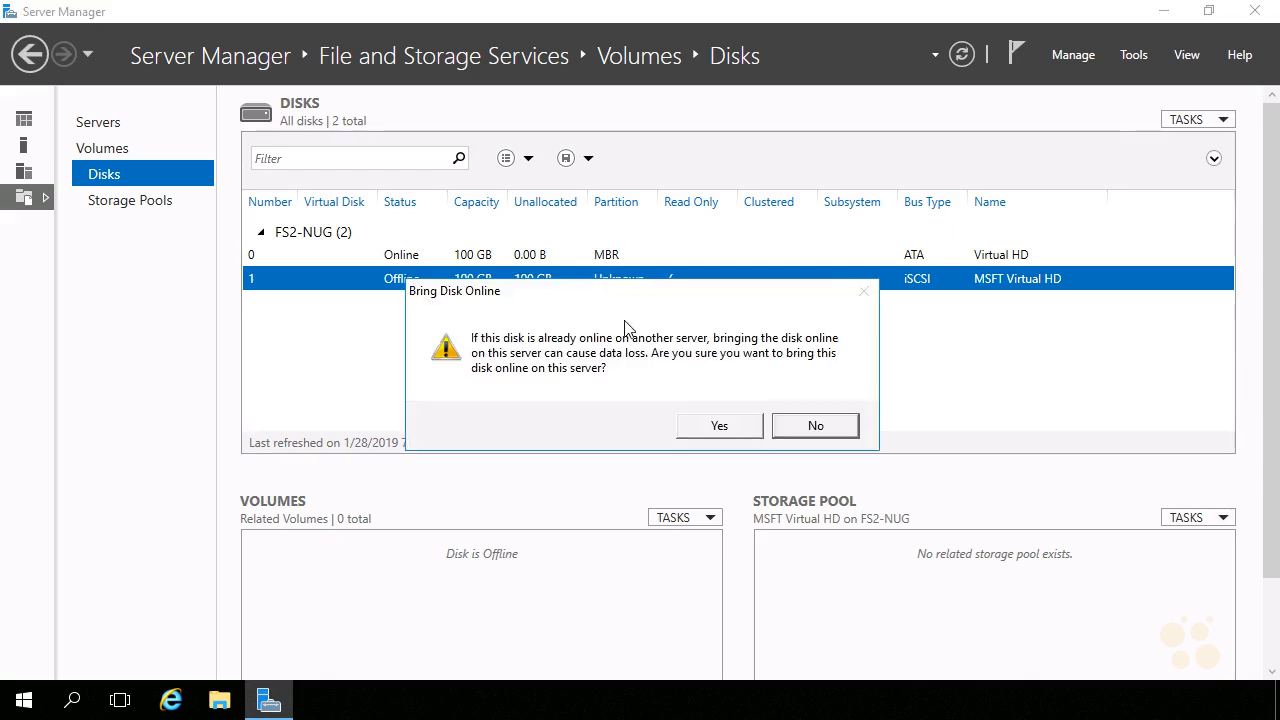
pyautogui.click(697, 420)
# Create a 100 GB NTFS volume on the iSCSI disk with drive letter D and the label New Volume.
pyautogui.rightClick(563, 282)
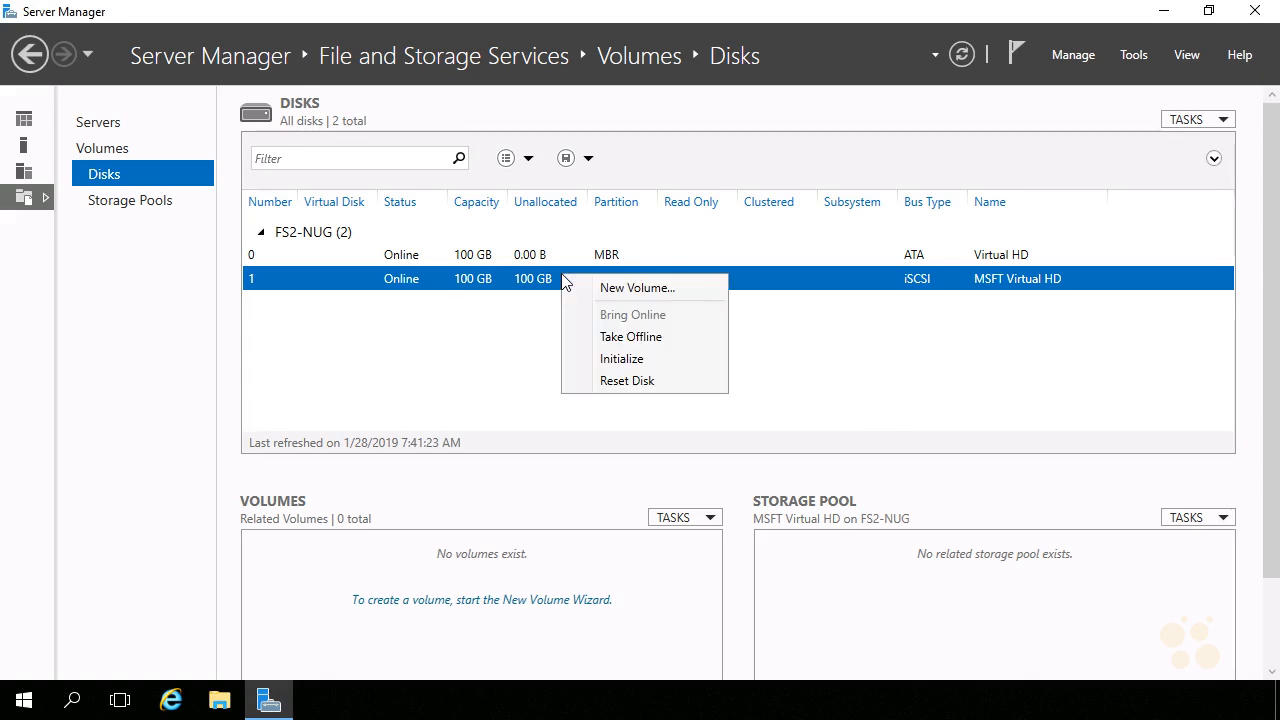
pyautogui.click(605, 288)
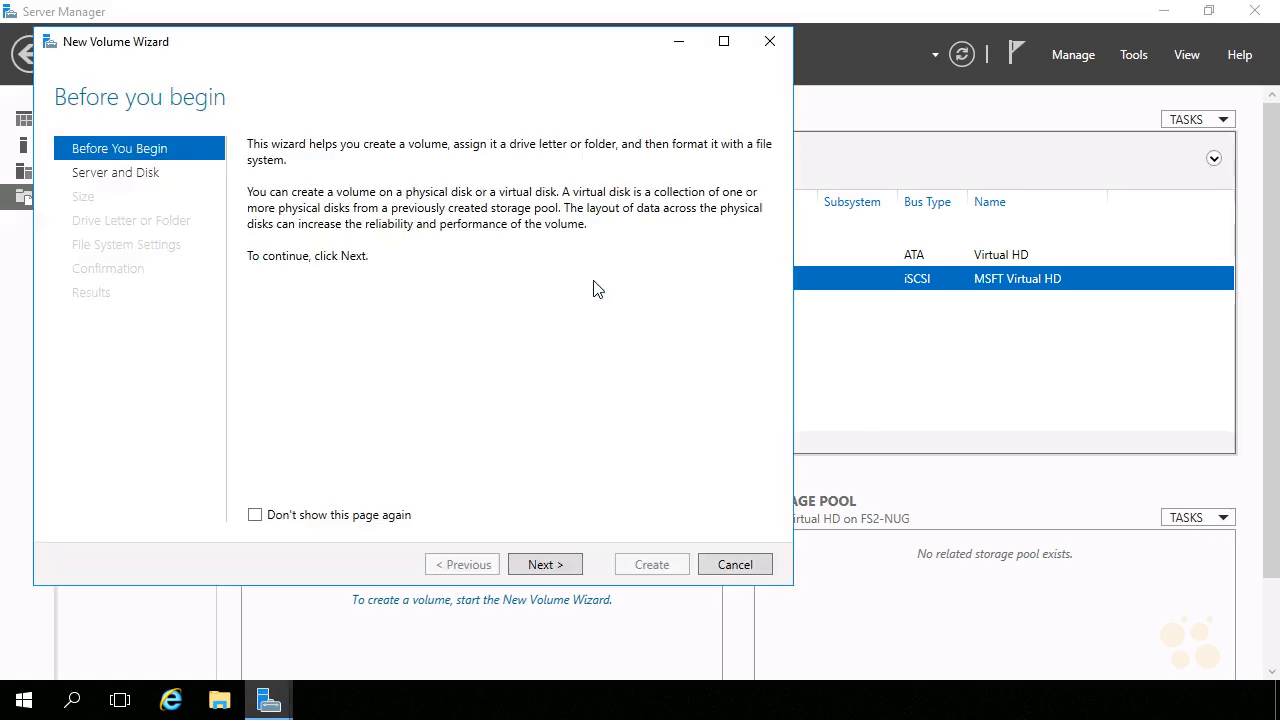
pyautogui.click(545, 565)
pyautogui.click(545, 565)
pyautogui.click(545, 565)
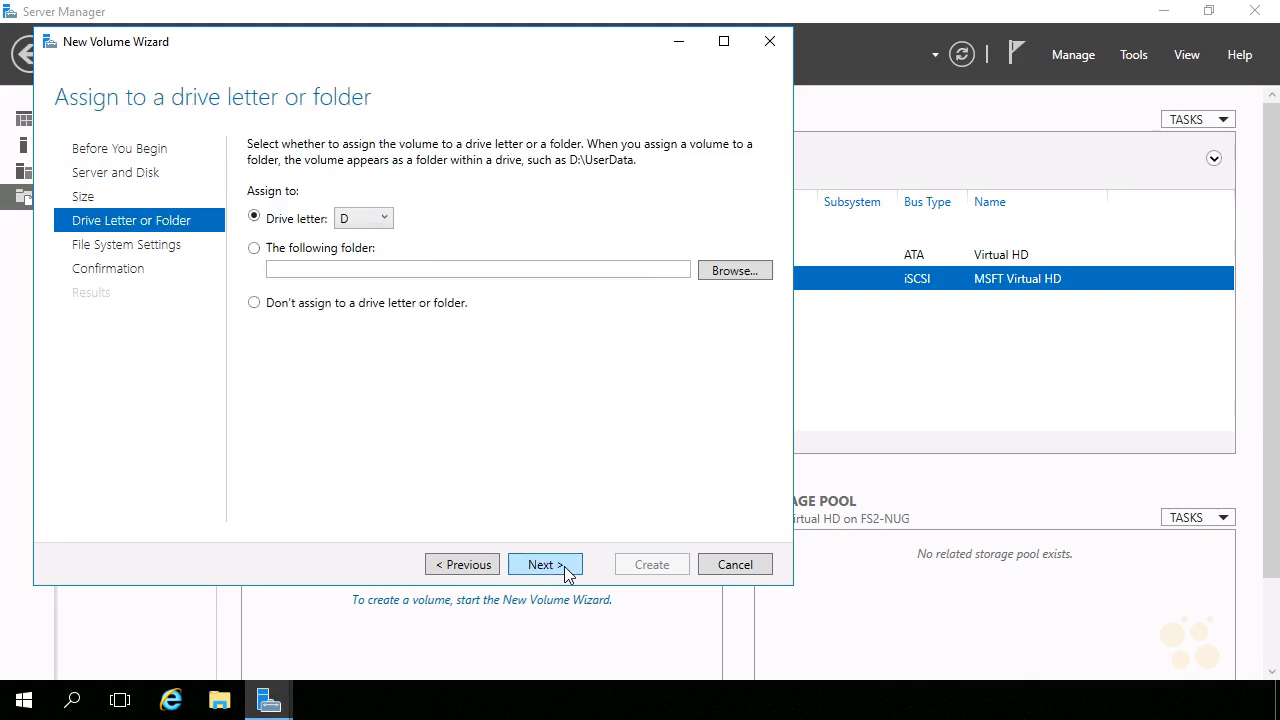
pyautogui.click(564, 570)
pyautogui.click(564, 570)
pyautogui.click(652, 565)
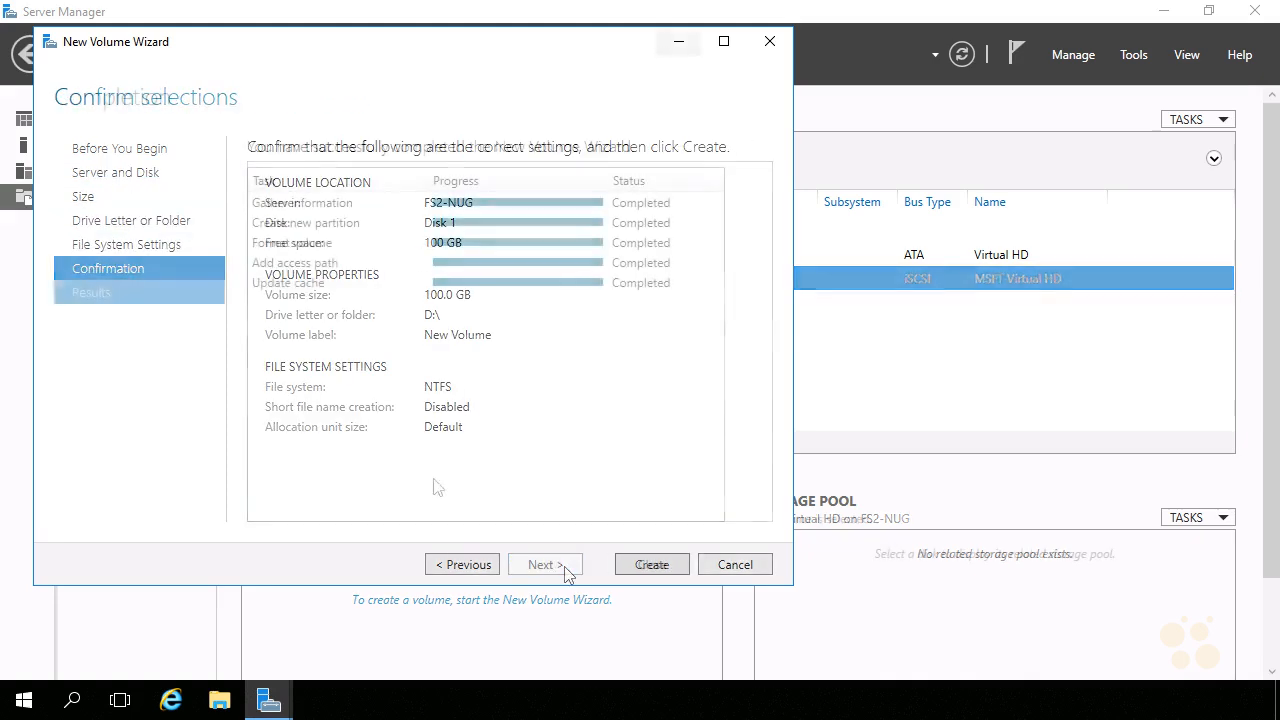
pyautogui.click(651, 565)
# Open New Volume (D:) in File Explorer and create a new folder and a text document in it.
pyautogui.press('super+e')
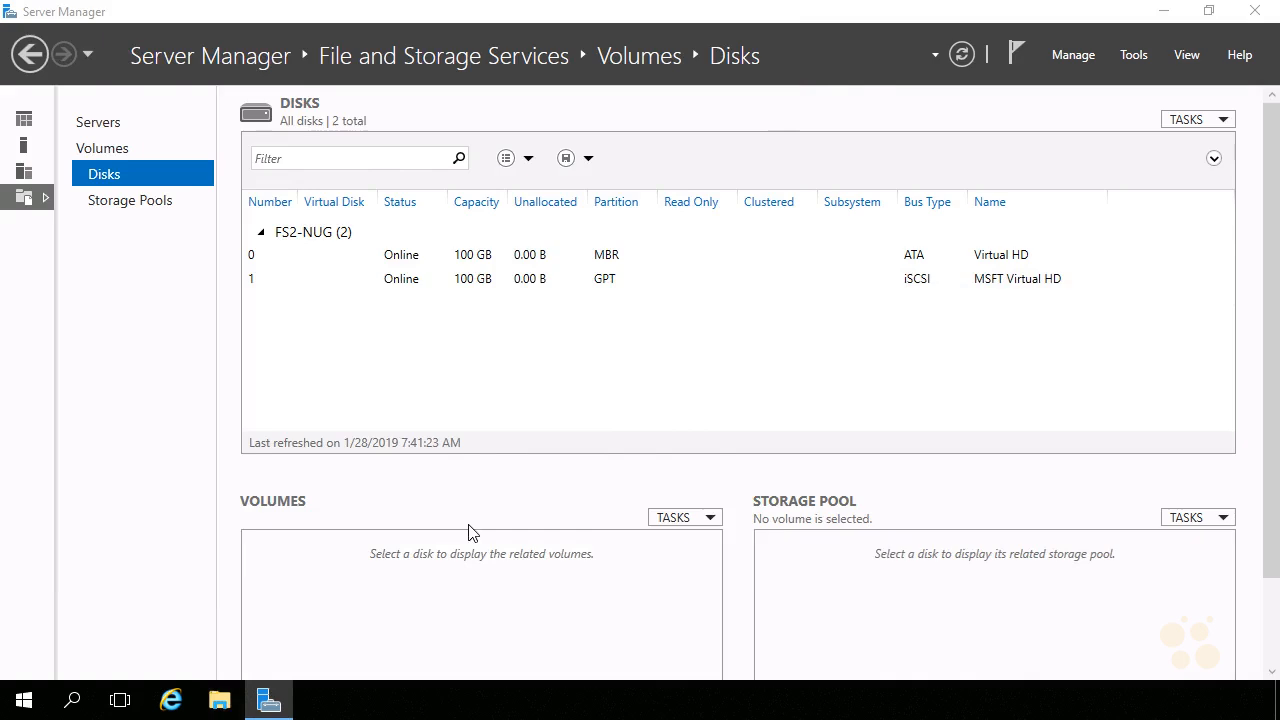
pyautogui.click(205, 528)
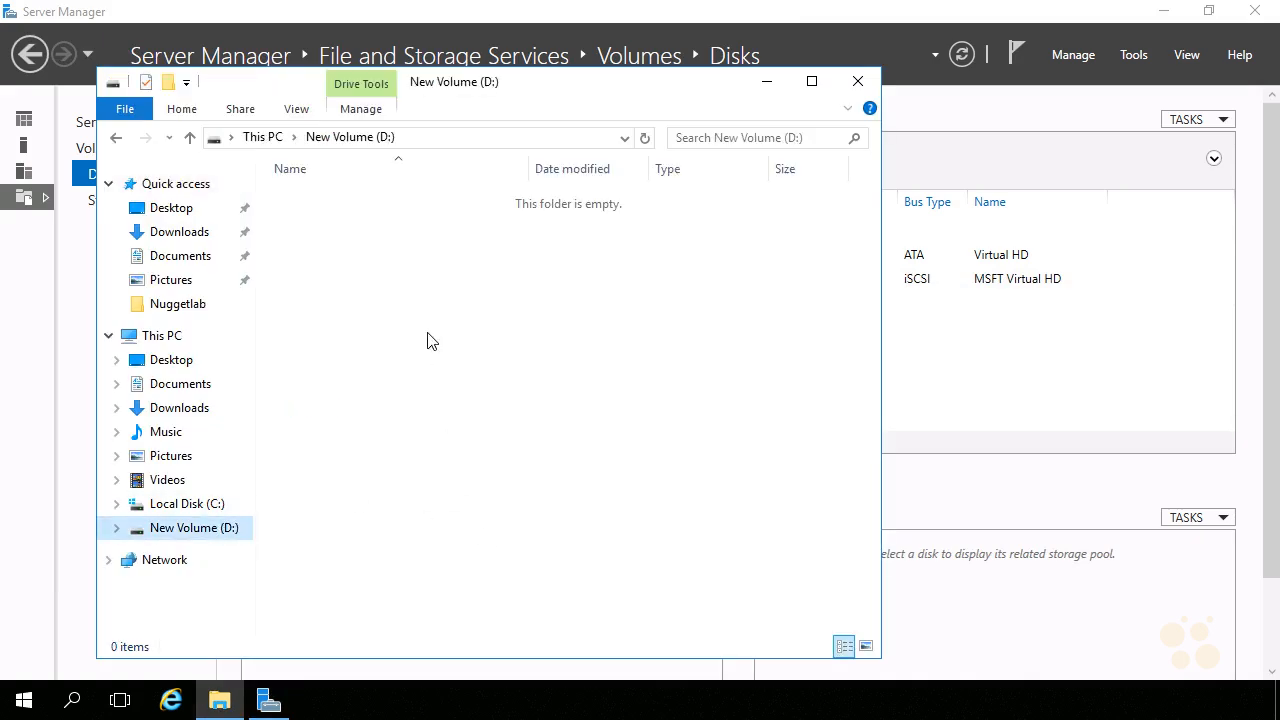
pyautogui.rightClick(428, 332)
pyautogui.moveTo(473, 552)
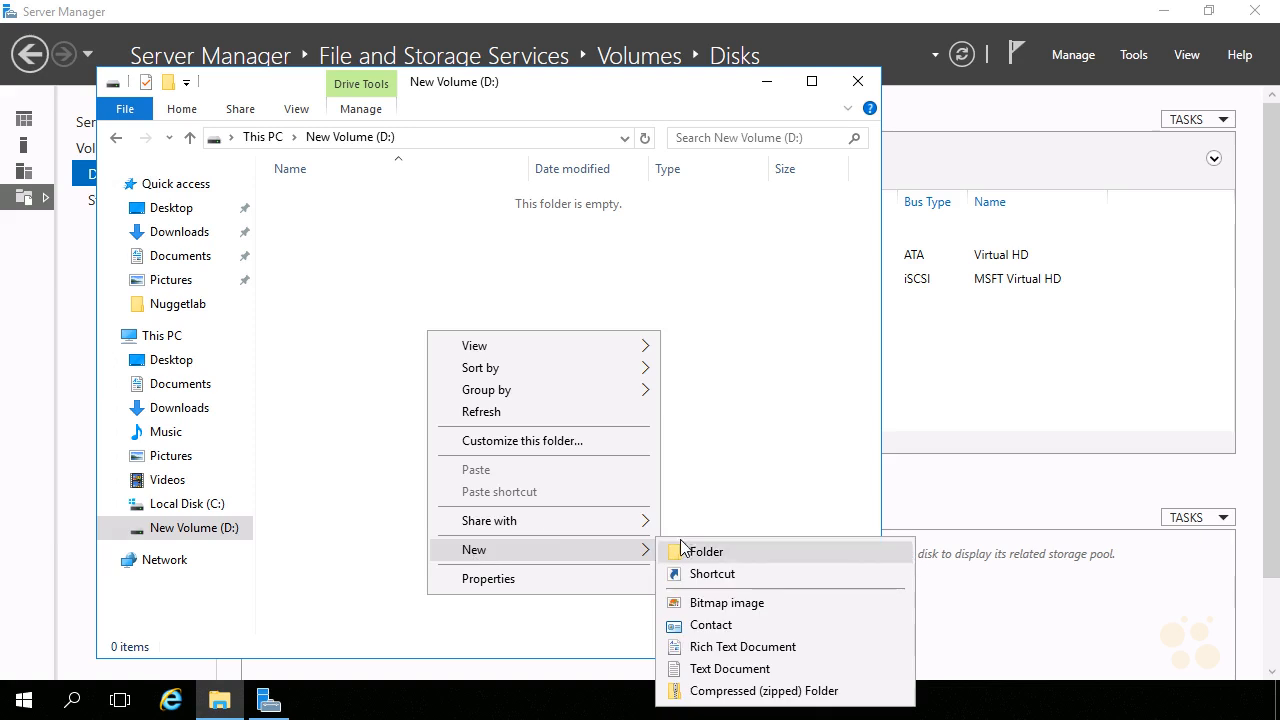
pyautogui.click(666, 549)
pyautogui.rightClick(457, 354)
pyautogui.moveTo(680, 594)
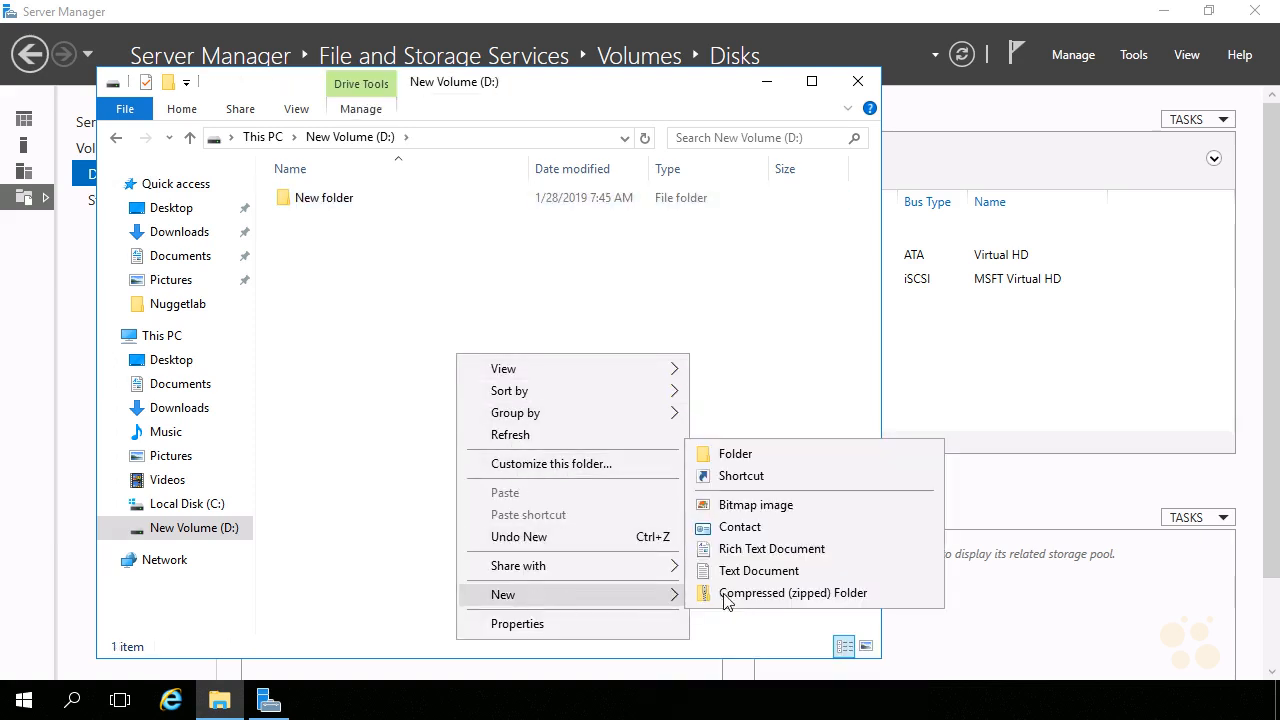
pyautogui.click(752, 570)
pyautogui.click(491, 411)
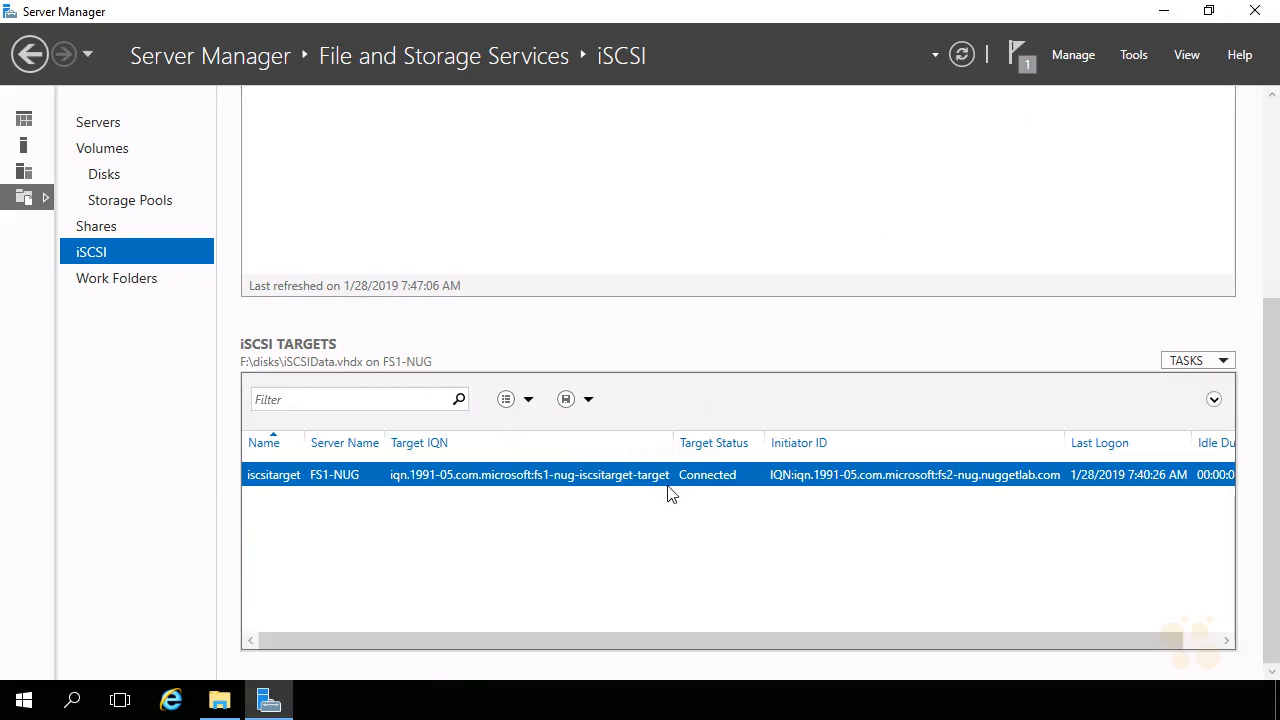
# Back on FS1-NUG, inspect the initiator connections in the iscsitarget properties, then dismiss them without changes.
pyautogui.rightClick(724, 481)
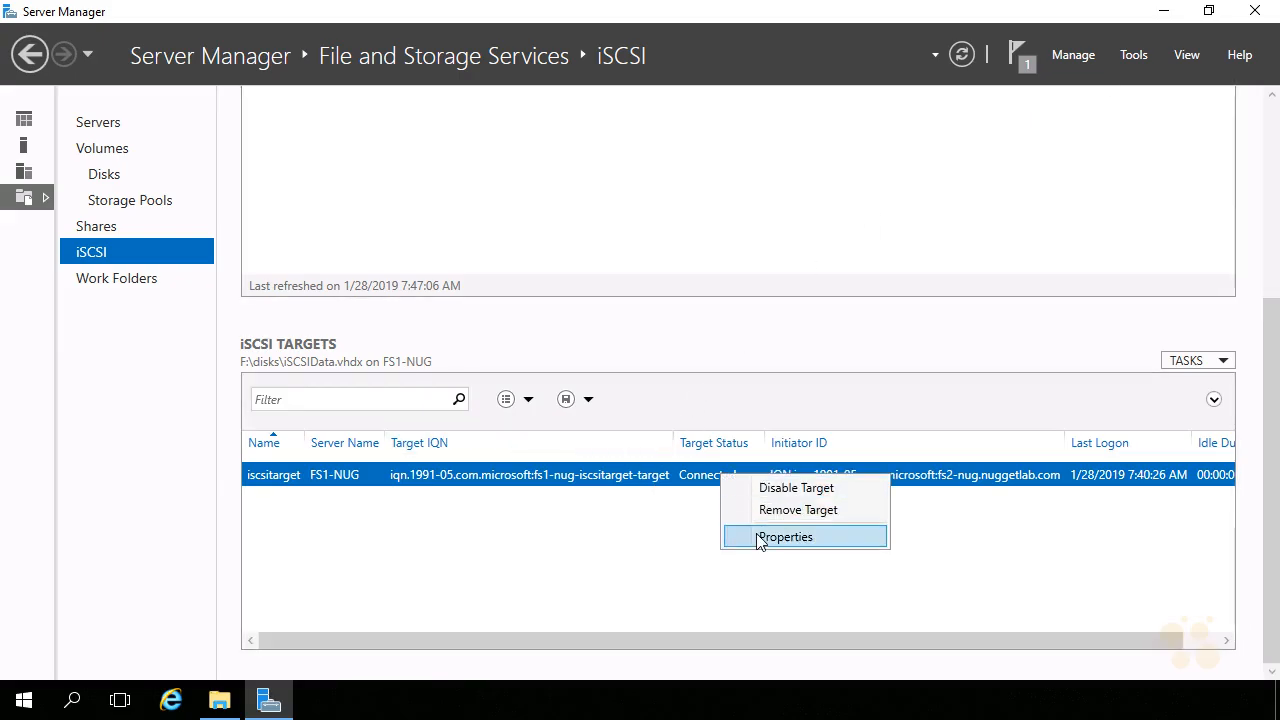
pyautogui.click(760, 536)
pyautogui.click(223, 295)
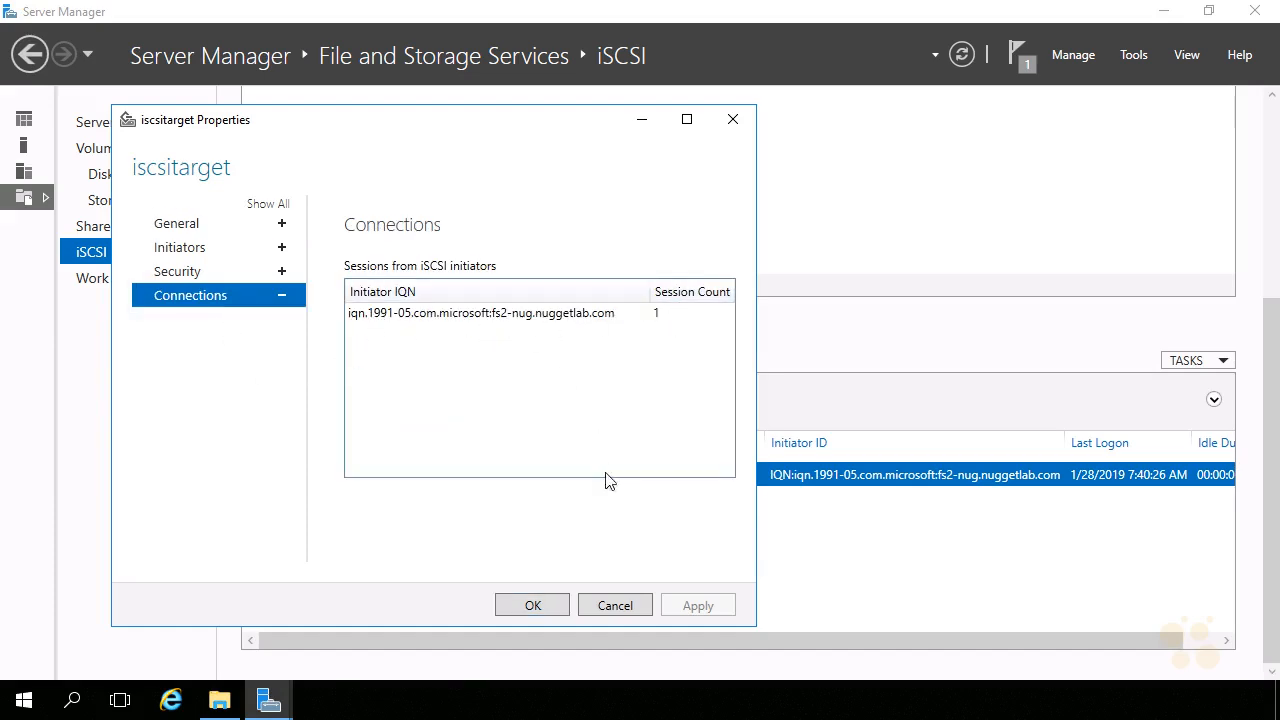
pyautogui.click(608, 607)
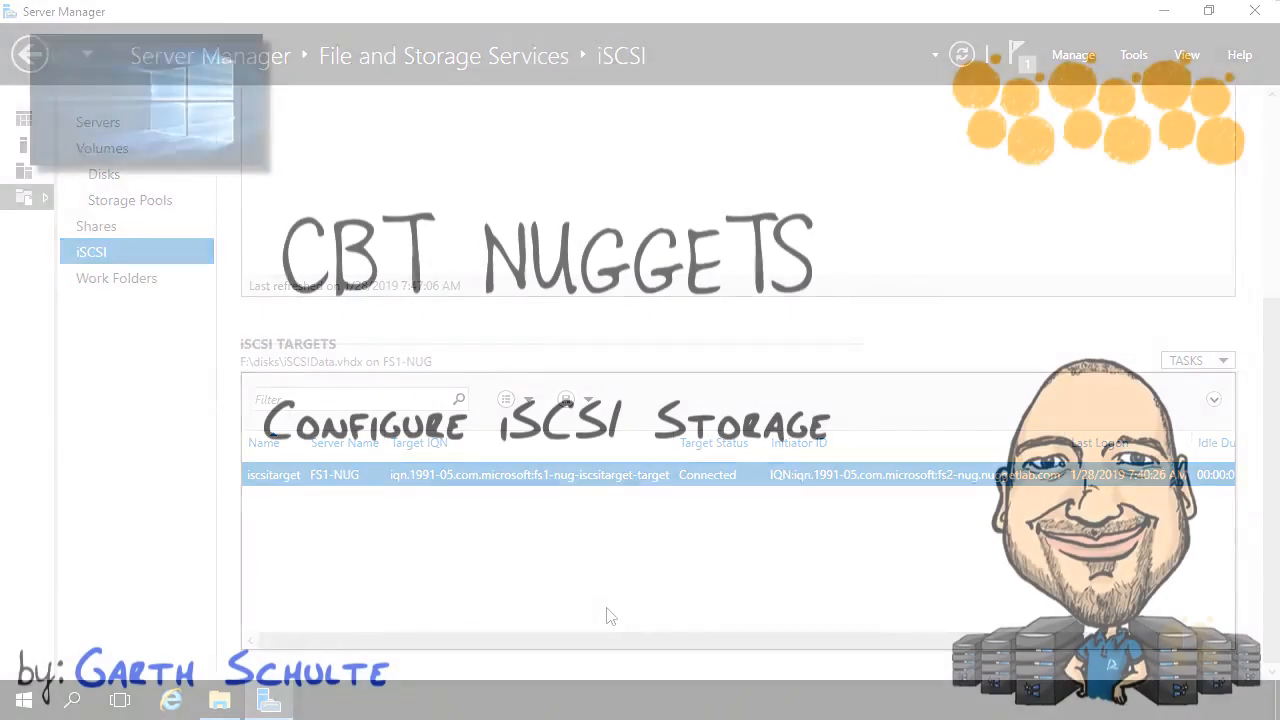